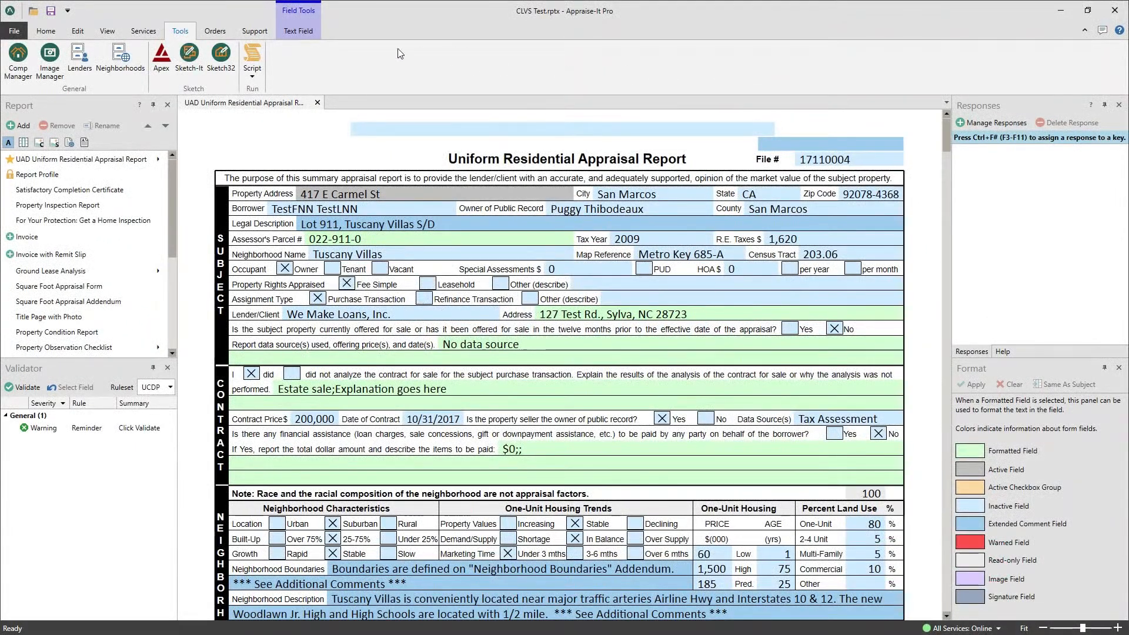
- Close the current appraisal report without saving it
{"action": "left_click", "coordinate": [47, 32]}
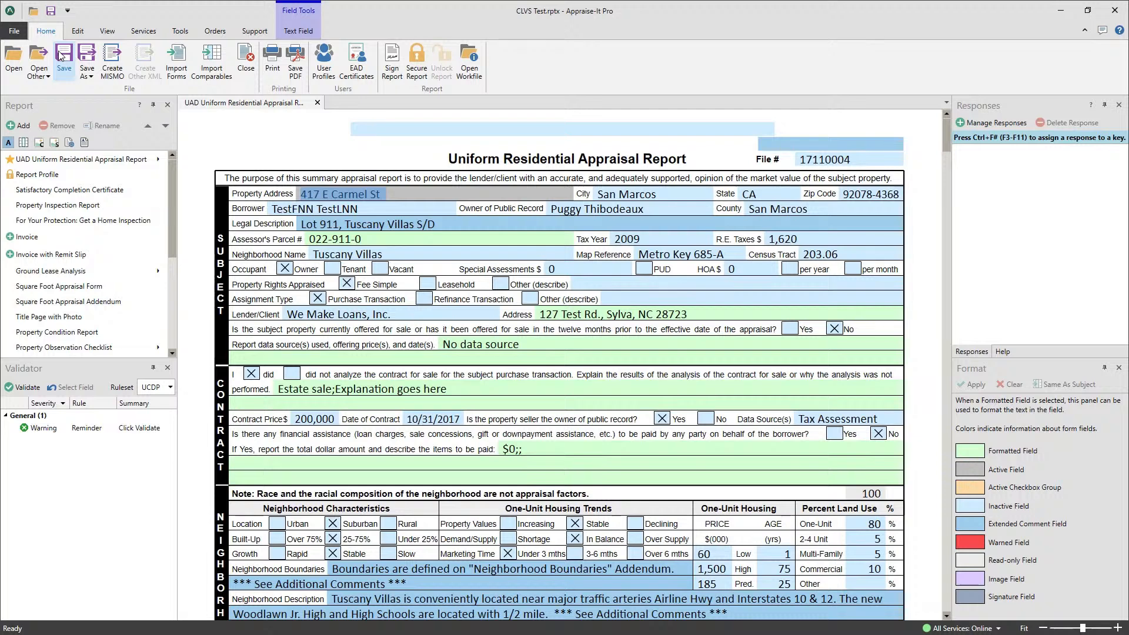
{"action": "left_click", "coordinate": [244, 61]}
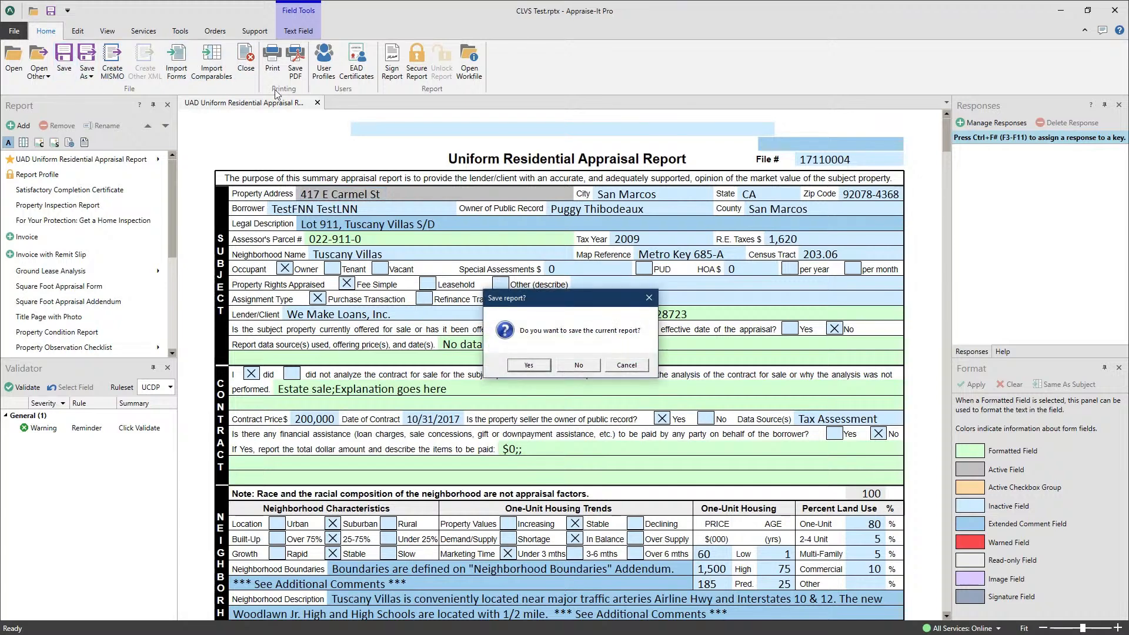
{"action": "left_click", "coordinate": [578, 365]}
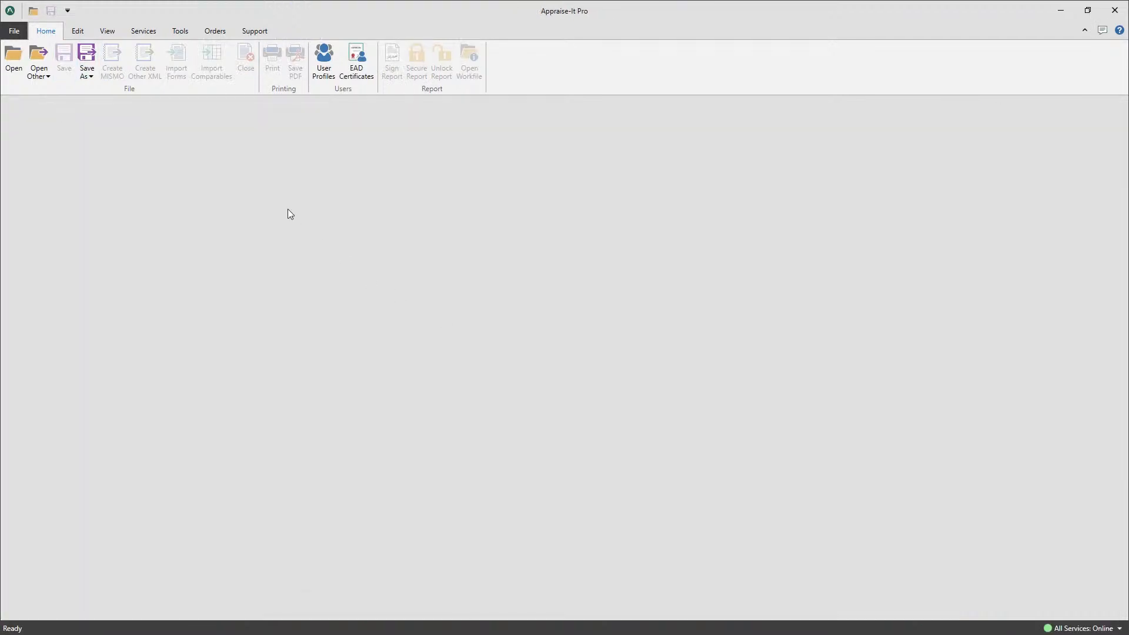
- Create a new UAD Uniform Residential Appraisal Report (FNMA 1004) and open the Comp Manager
{"action": "left_click", "coordinate": [15, 33]}
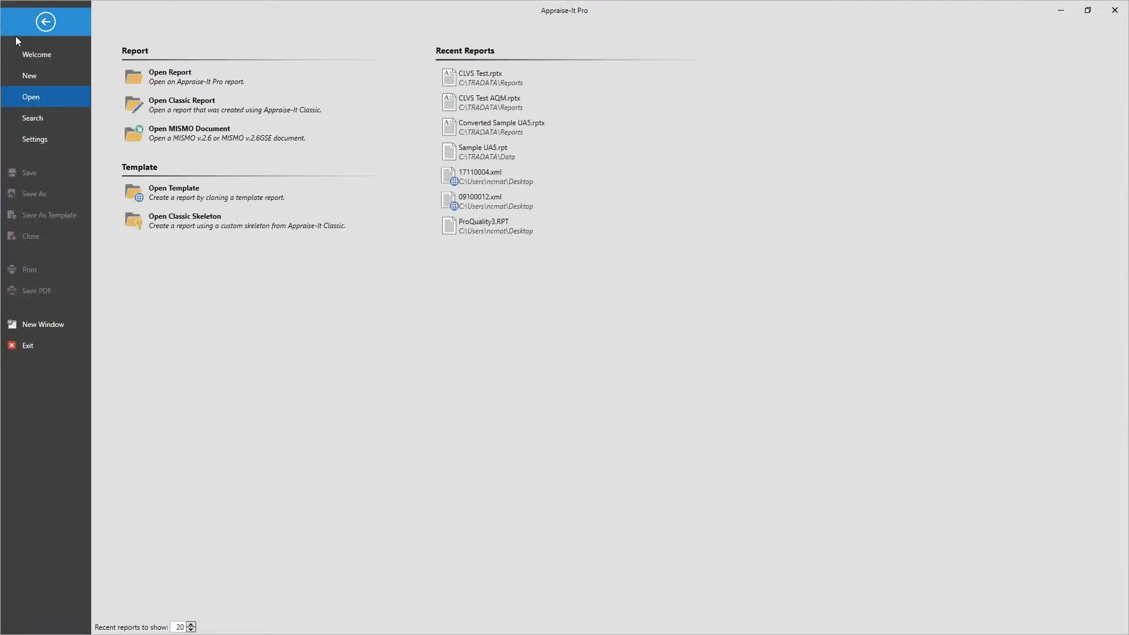
{"action": "left_click", "coordinate": [26, 73]}
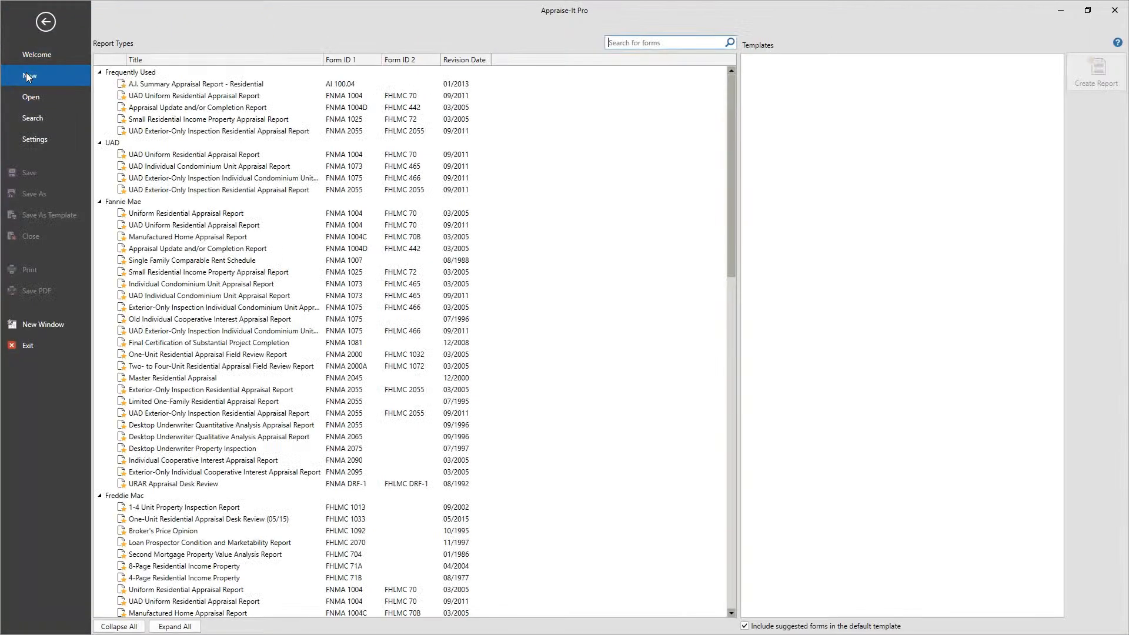
{"action": "left_click", "coordinate": [140, 95]}
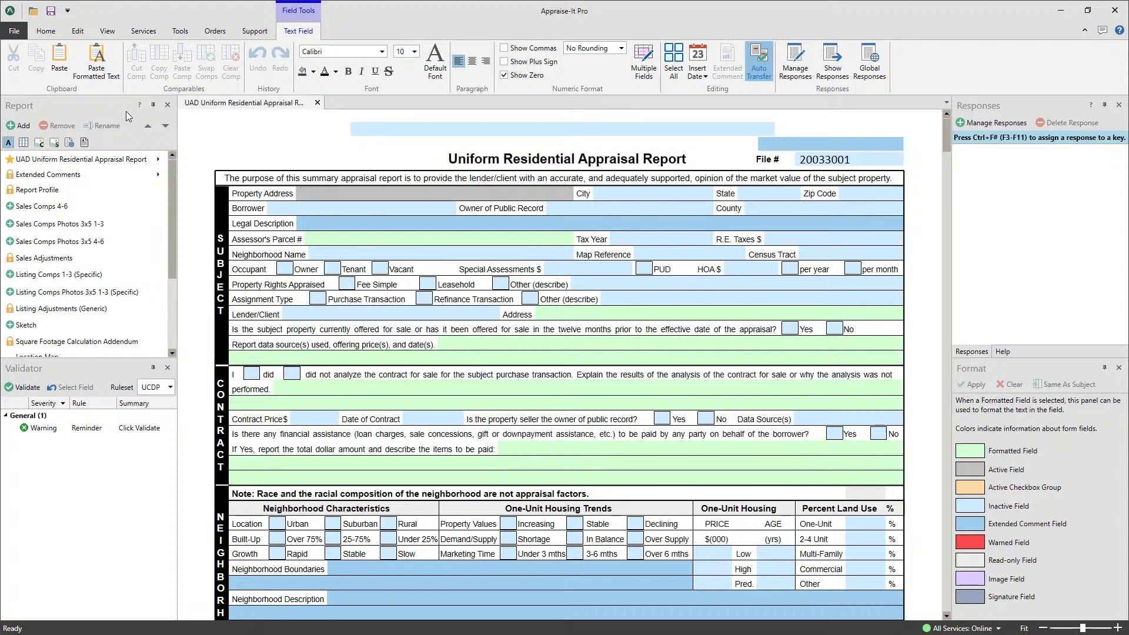
{"action": "left_click", "coordinate": [182, 34]}
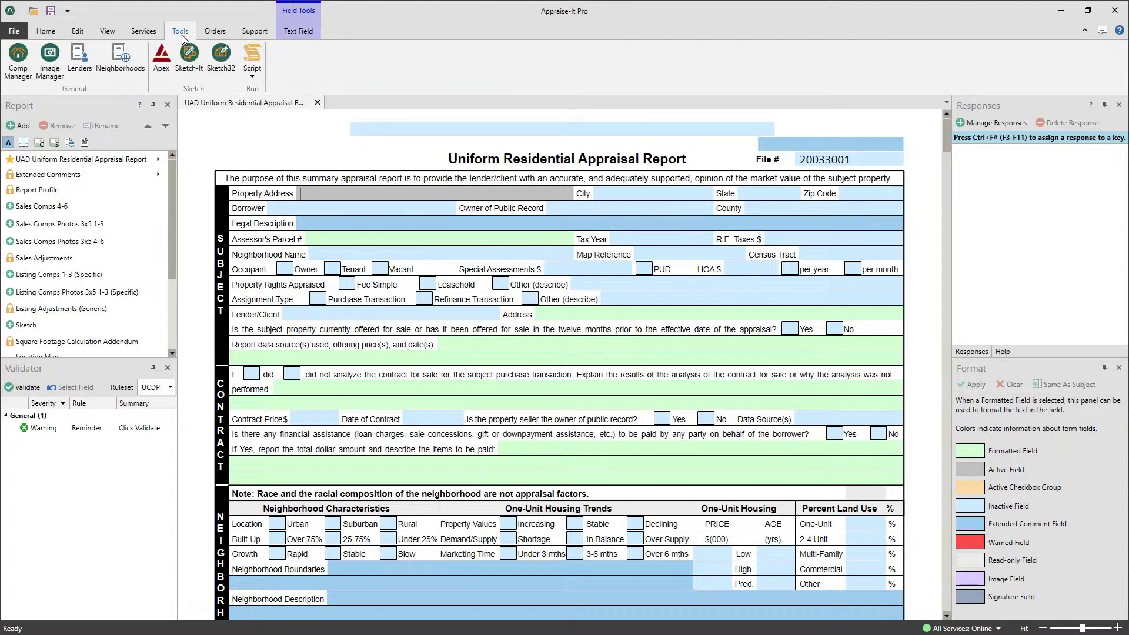
{"action": "left_click", "coordinate": [19, 59]}
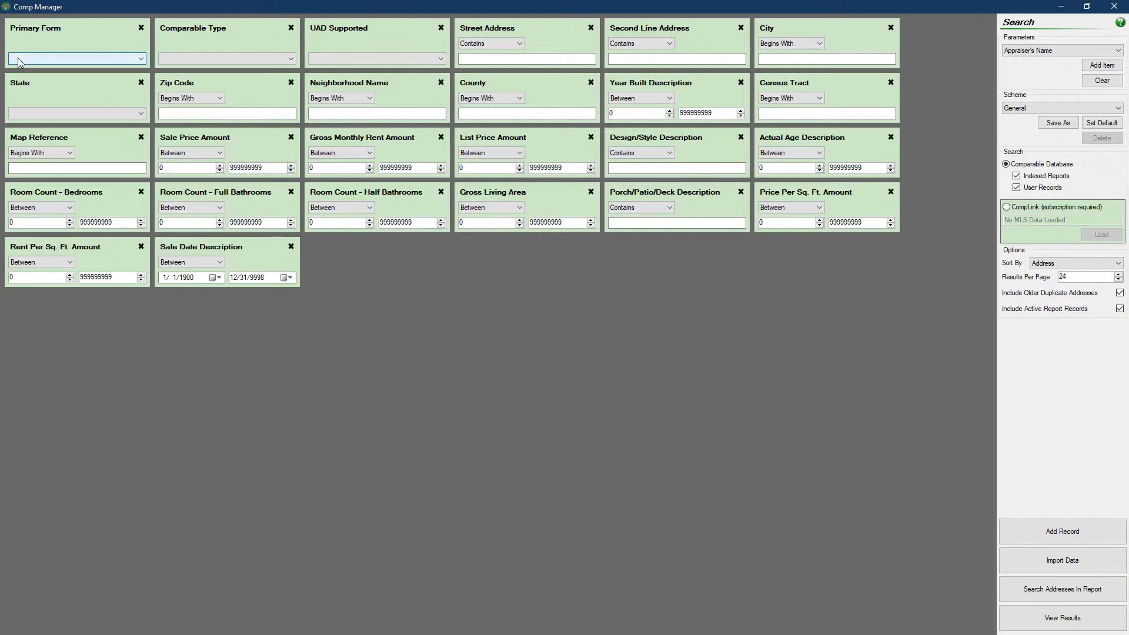
- Review the search options for comparable type, street address matching and sale date without changing them
{"action": "left_click", "coordinate": [278, 59]}
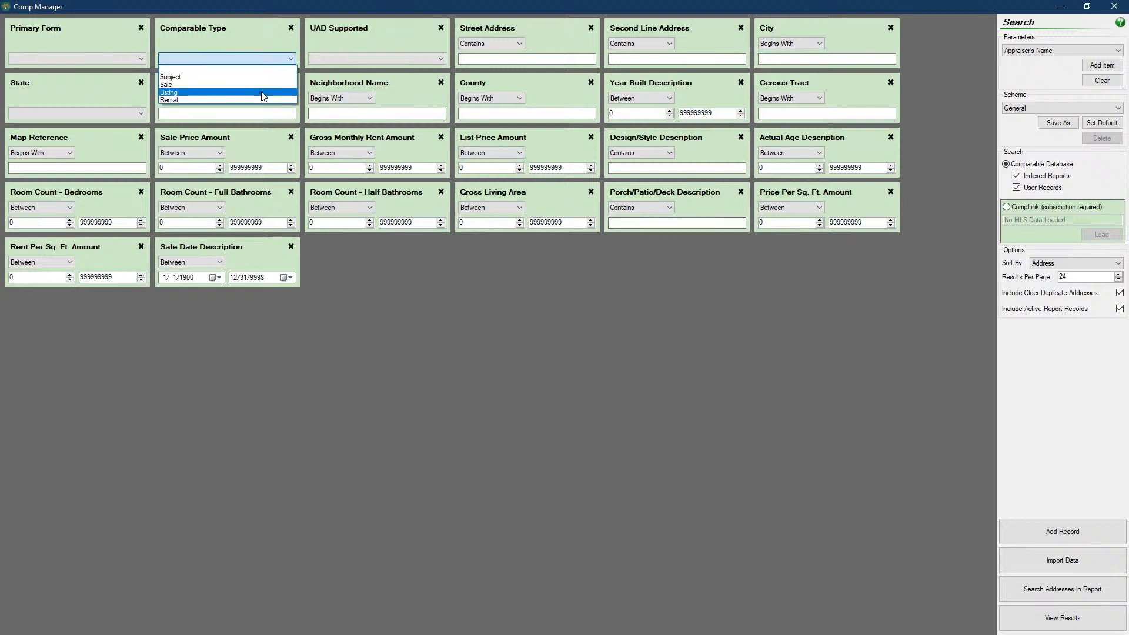
{"action": "left_click", "coordinate": [479, 49]}
{"action": "left_click", "coordinate": [479, 45]}
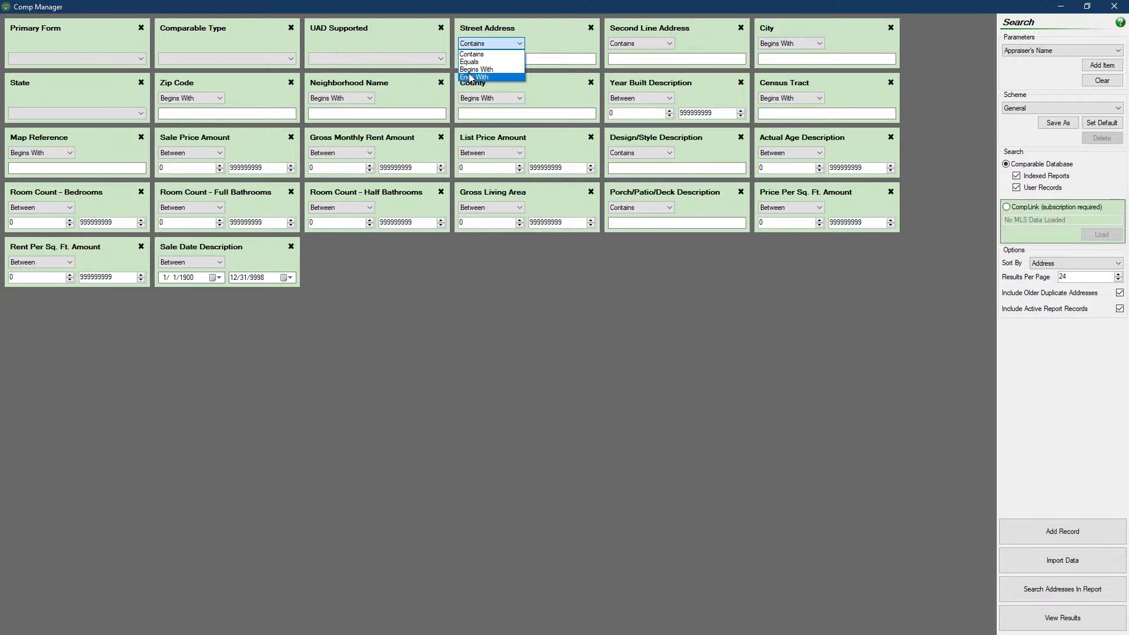
{"action": "left_click", "coordinate": [461, 286]}
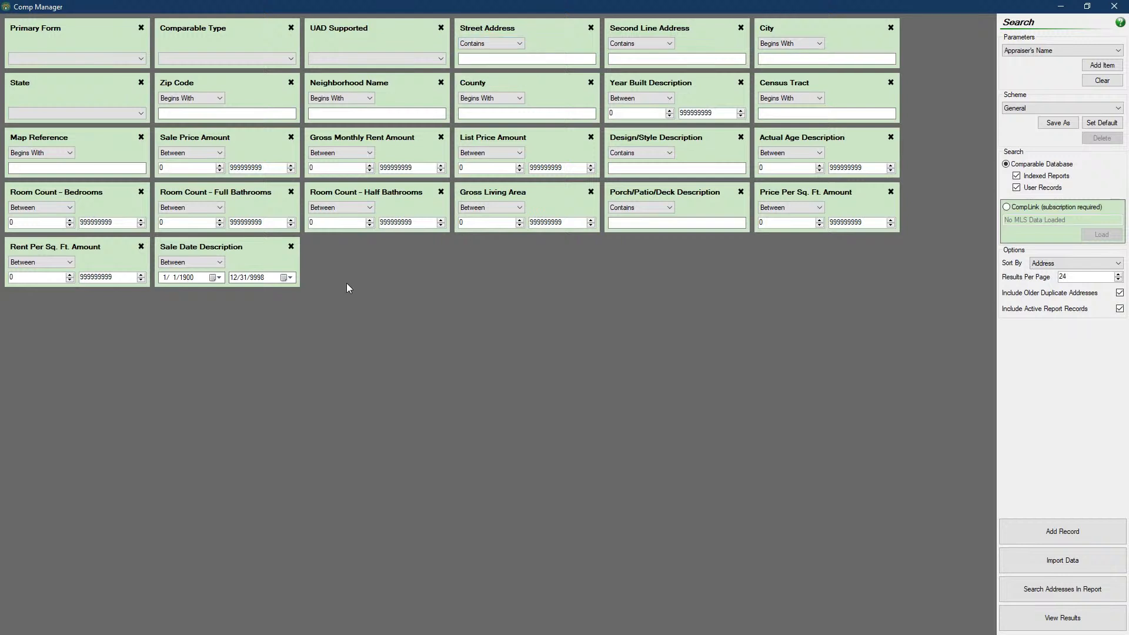
{"action": "left_click", "coordinate": [215, 278]}
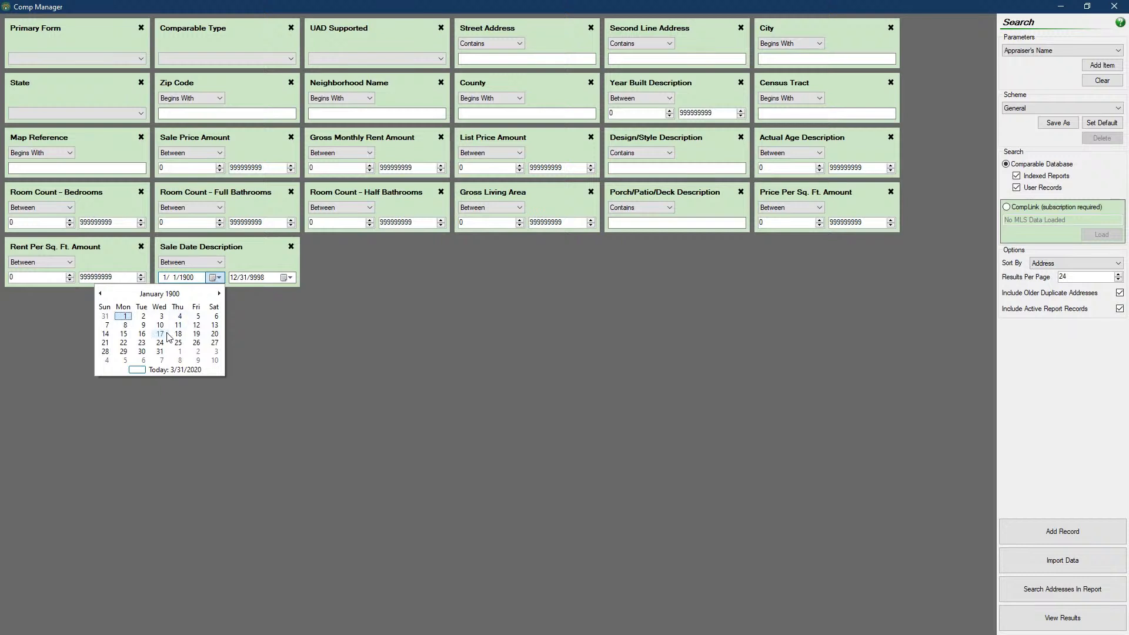
{"action": "left_click", "coordinate": [281, 337]}
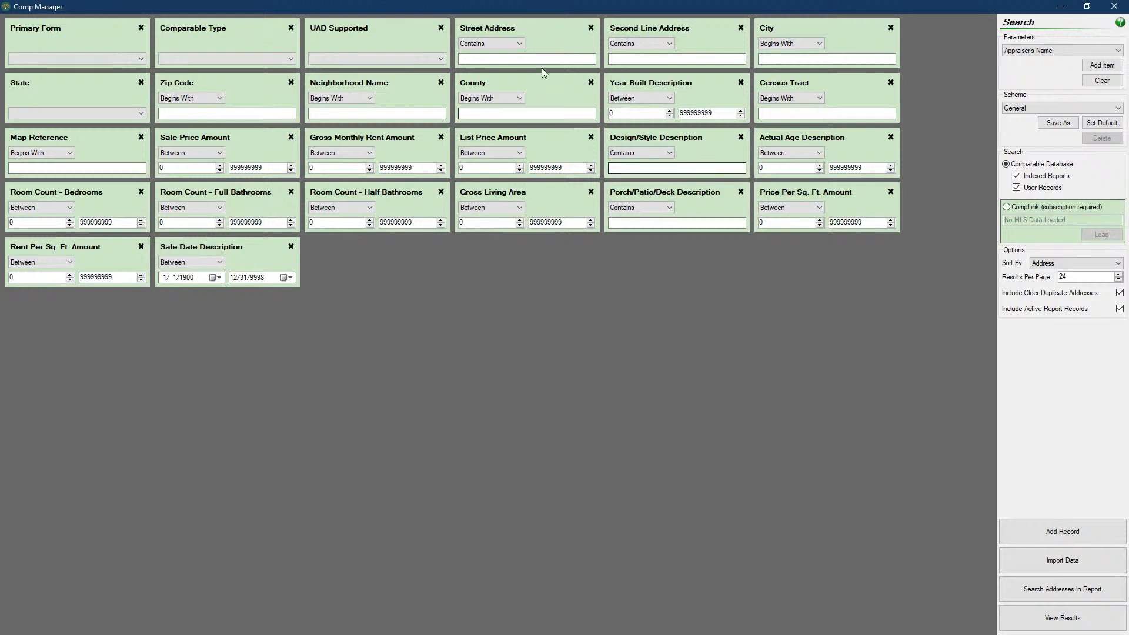
- Find comparables whose street address contains Somersby, city begins with Paleto Bay and design/style contains Ranch, and show the results
{"action": "left_click", "coordinate": [532, 59]}
{"action": "type", "text": "Somersby"}
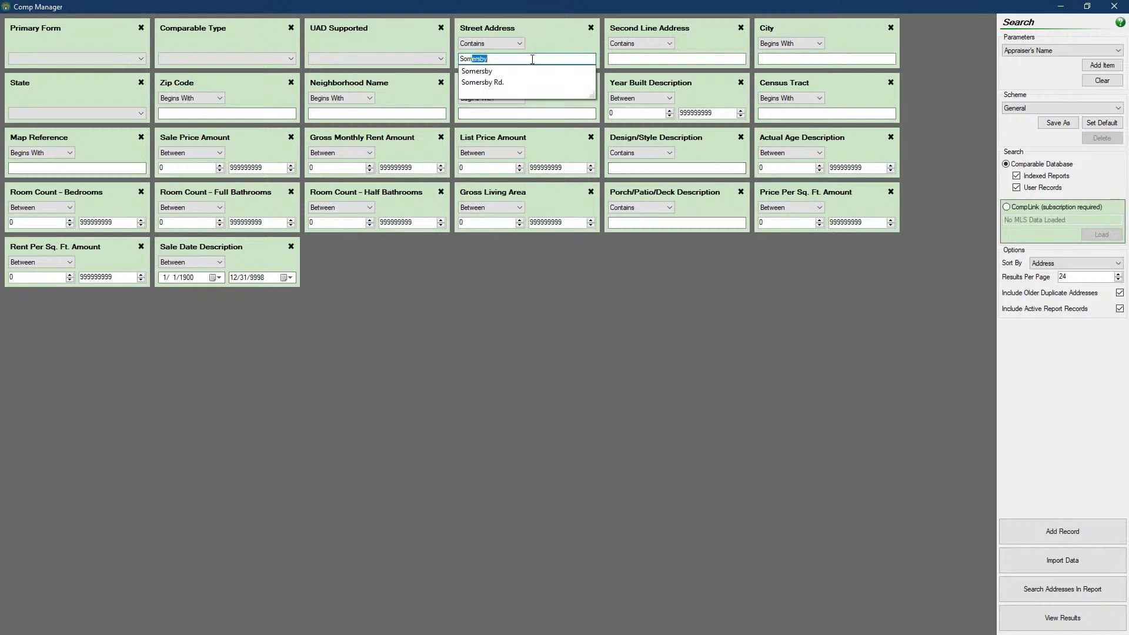
{"action": "left_click", "coordinate": [781, 60]}
{"action": "type", "text": "Paleto Bay"}
{"action": "key", "text": "Return"}
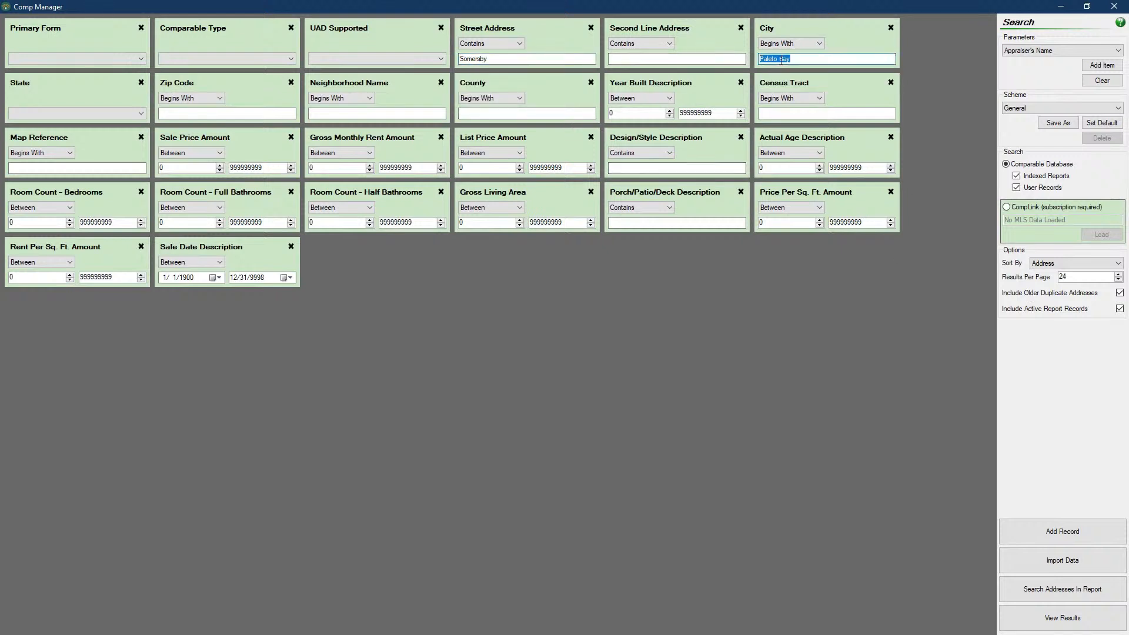
{"action": "left_click", "coordinate": [699, 169]}
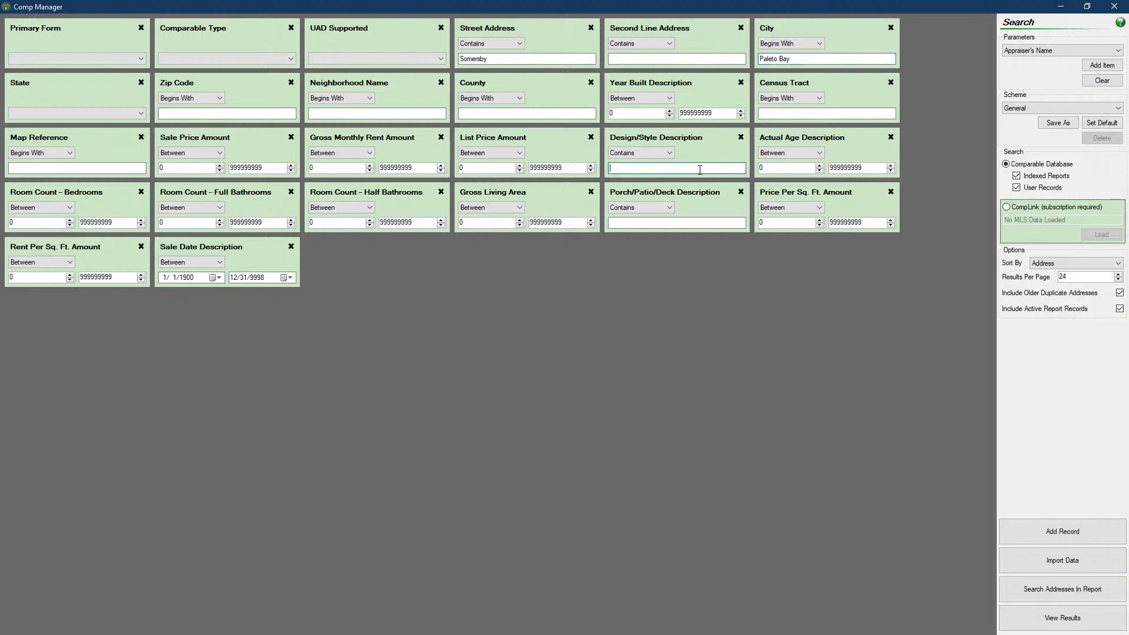
{"action": "type", "text": "Ranch"}
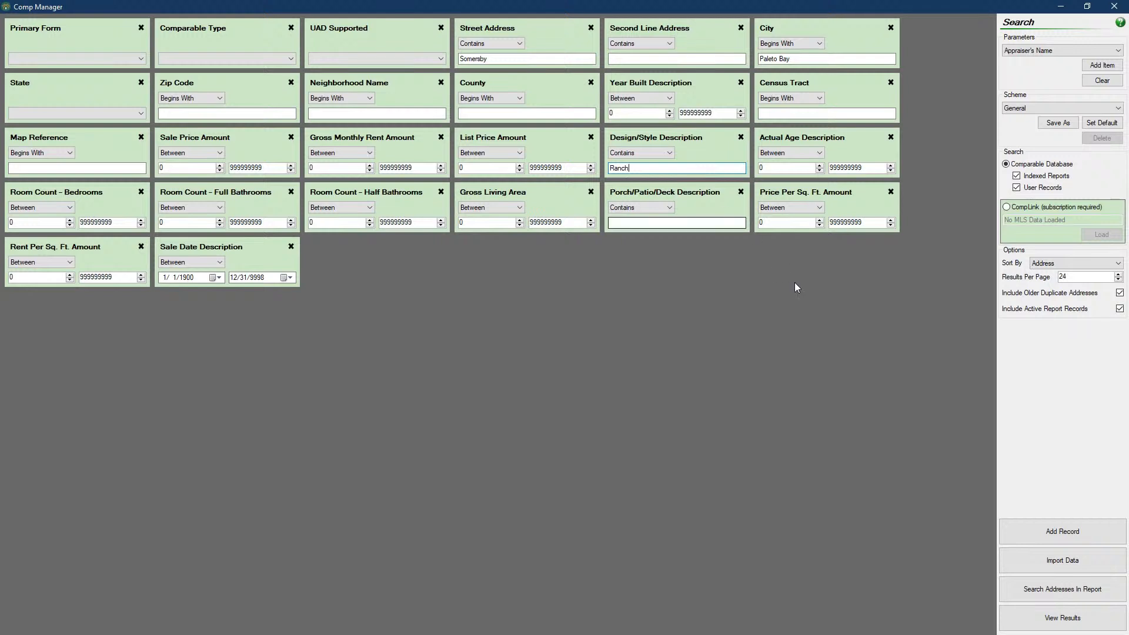
{"action": "left_click", "coordinate": [1072, 621]}
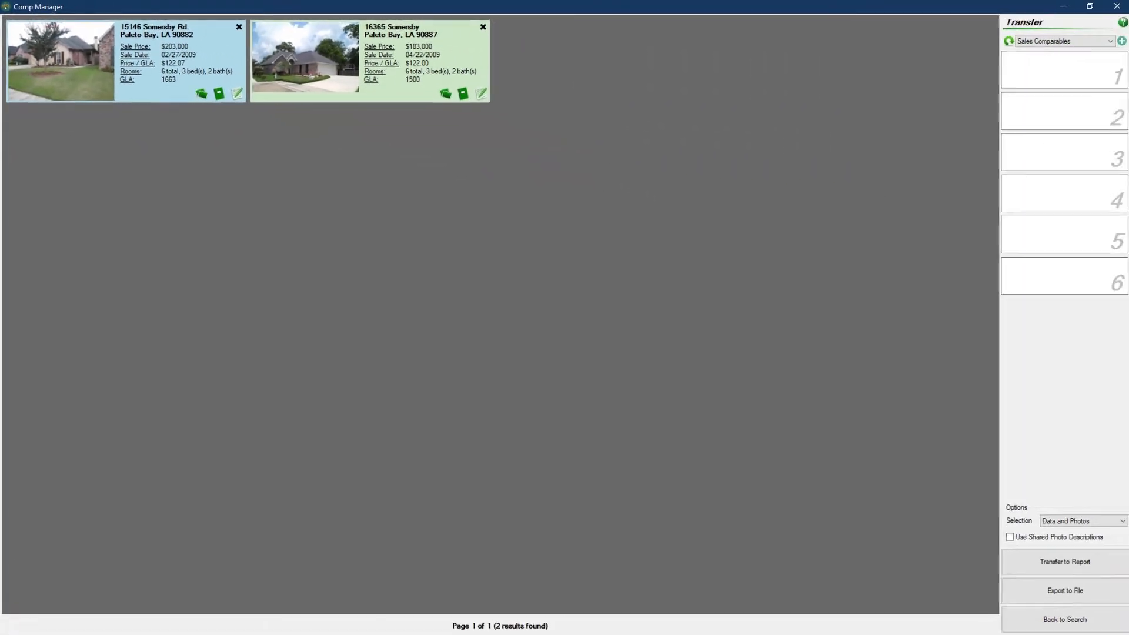
- View the first comparable's photos and place its Front View photo in General Photo 1 of General Photos 3x5
{"action": "left_click", "coordinate": [202, 94]}
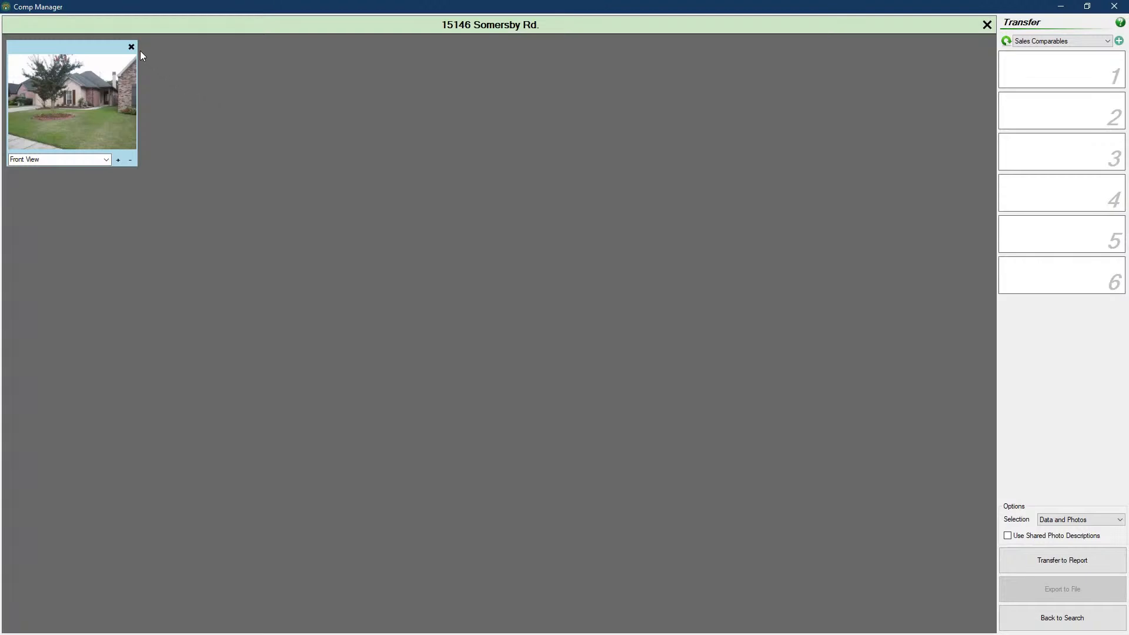
{"action": "left_click", "coordinate": [106, 162]}
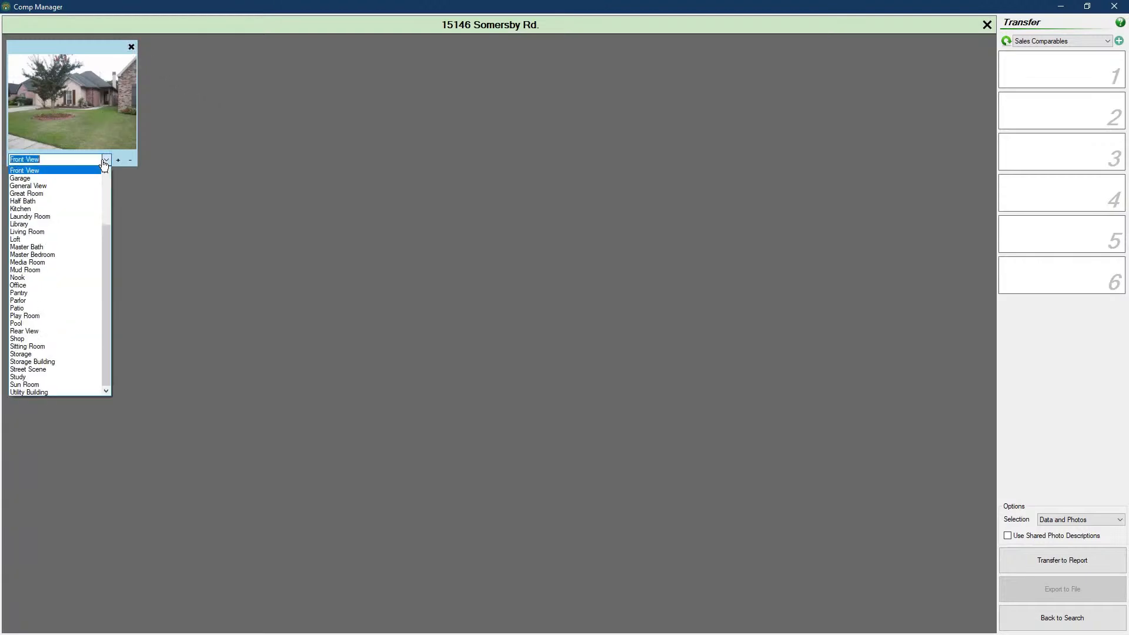
{"action": "left_click", "coordinate": [106, 163]}
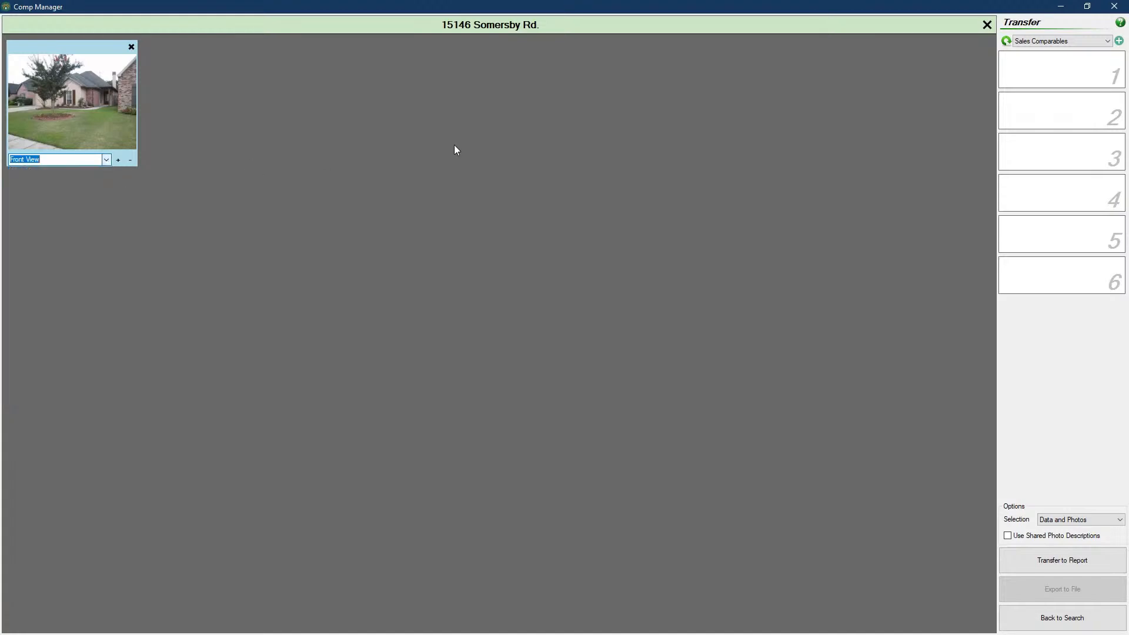
{"action": "left_click", "coordinate": [1036, 42]}
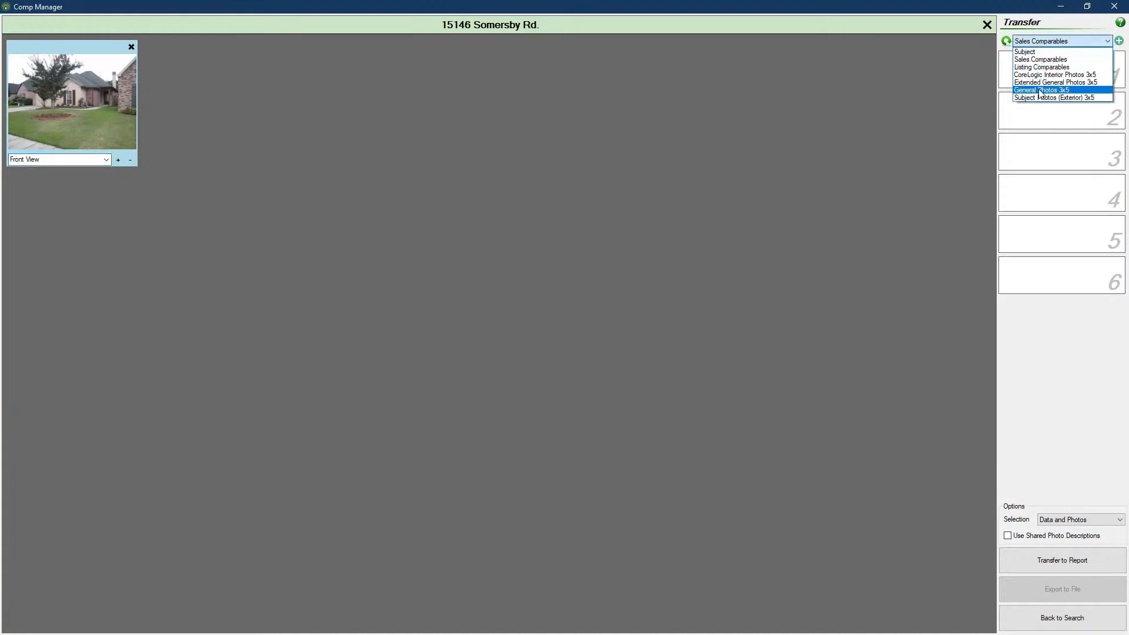
{"action": "left_click", "coordinate": [1039, 90]}
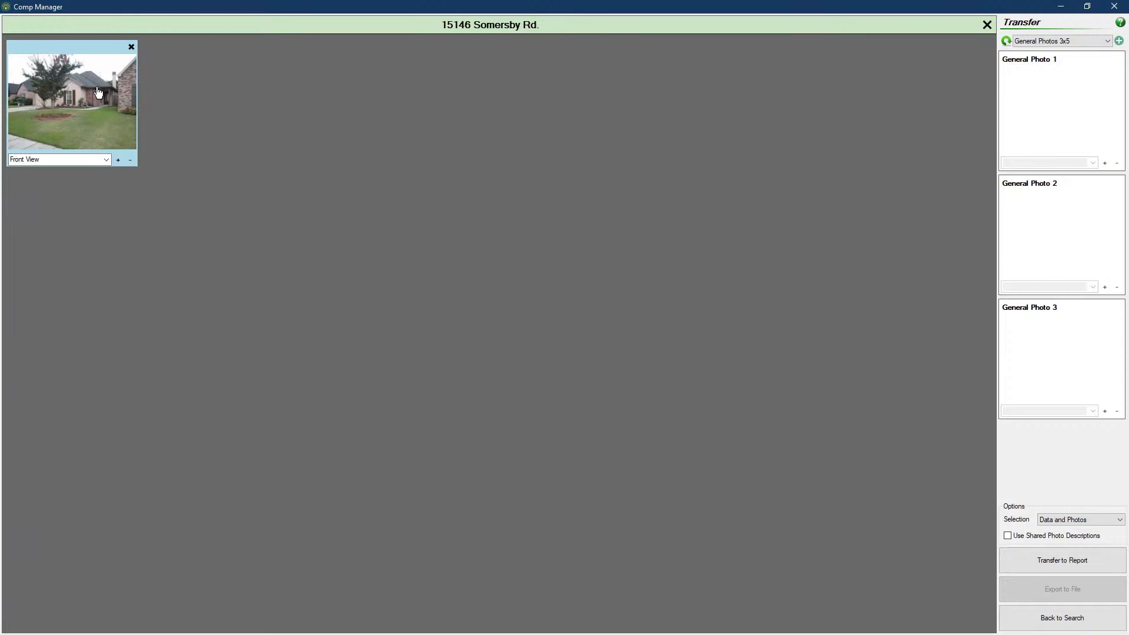
{"action": "left_click_drag", "start_coordinate": [98, 93], "coordinate": [1043, 116]}
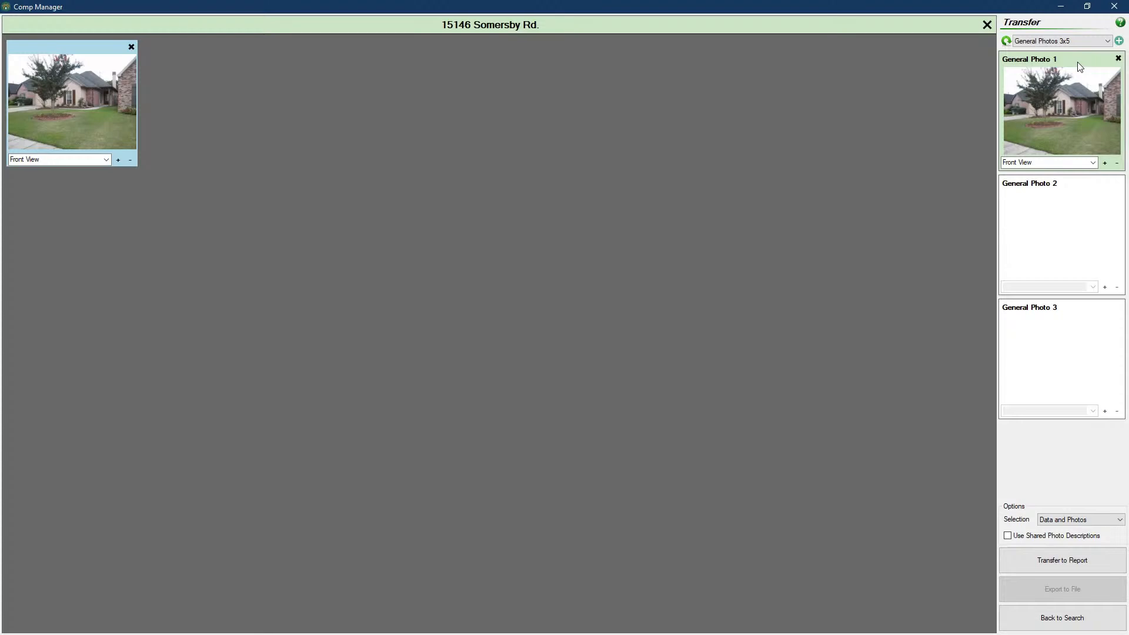
- Add "Custom" to General Photo 1's description choices and set the photo's description to General View
{"action": "left_click", "coordinate": [1063, 163]}
{"action": "type", "text": "Custom"}
{"action": "left_click", "coordinate": [1105, 163]}
{"action": "left_click", "coordinate": [1075, 166]}
{"action": "left_click", "coordinate": [1092, 162]}
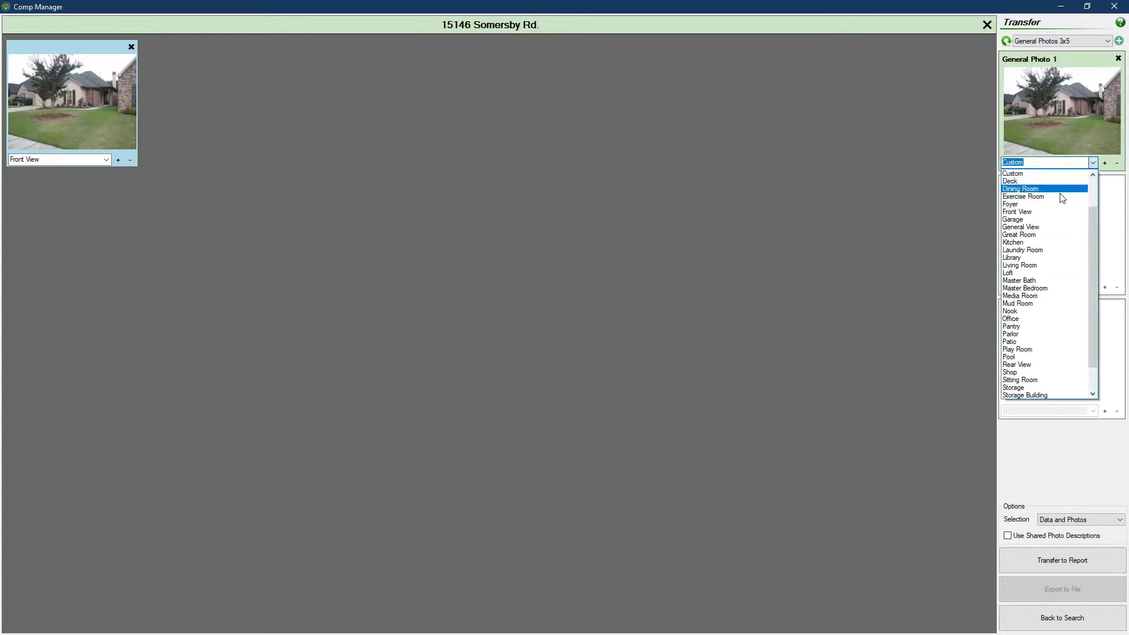
{"action": "left_click", "coordinate": [1035, 228]}
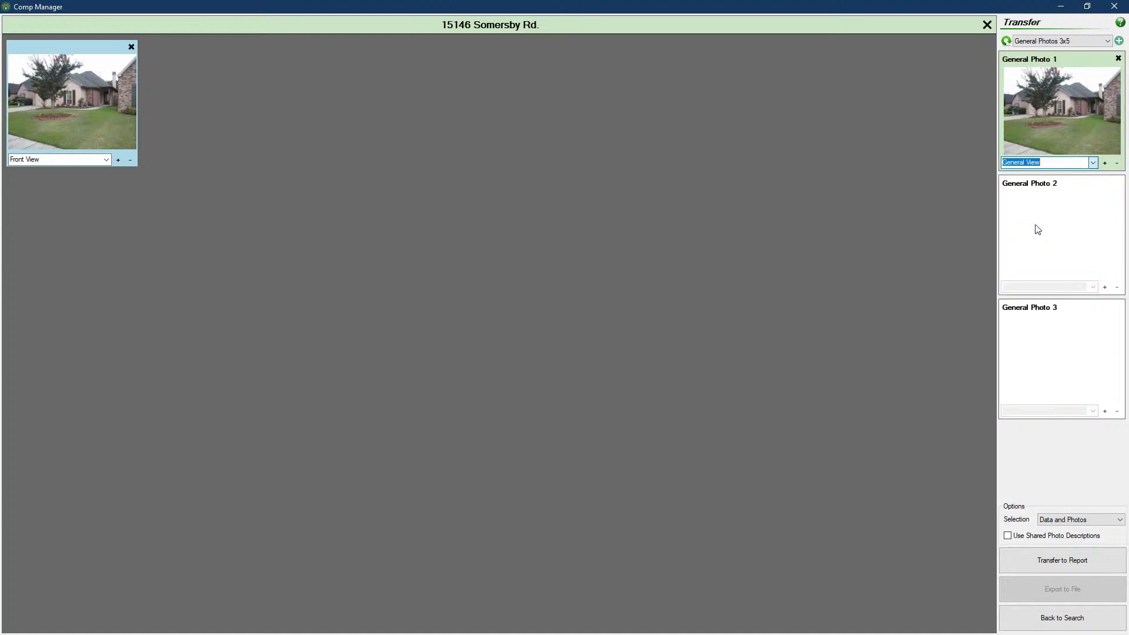
- Pick a description for General Photo 1 and remove it from the saved description choices
{"action": "left_click", "coordinate": [1092, 163]}
{"action": "left_click", "coordinate": [1038, 230]}
{"action": "left_click", "coordinate": [1116, 164]}
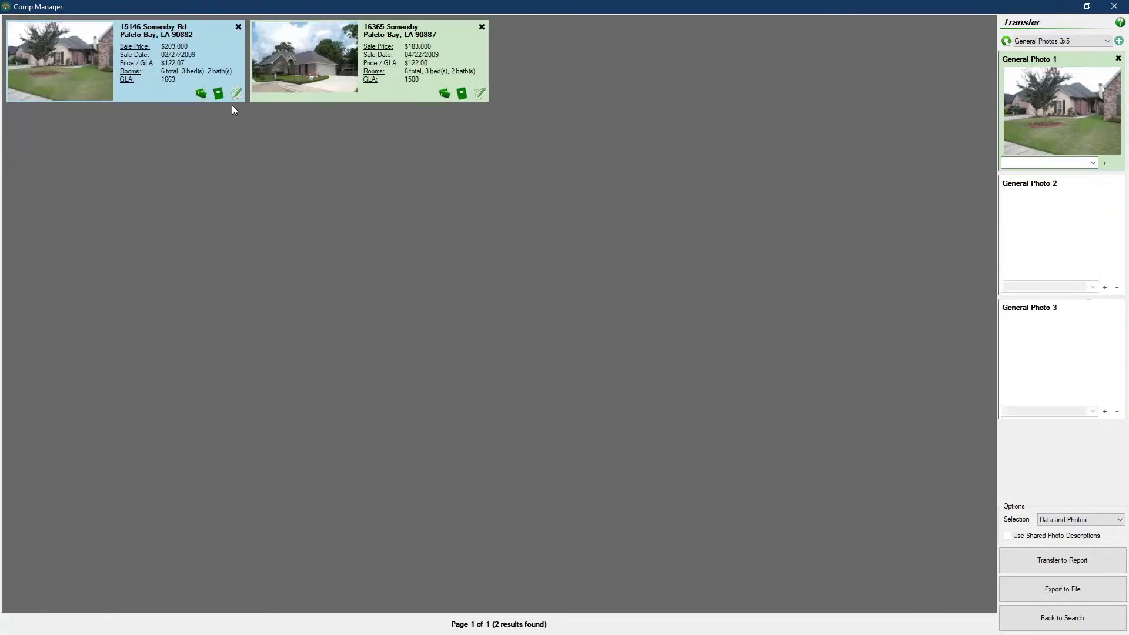
- Add the note "Notes go here." to the first comparable's record details and close the record
{"action": "left_click", "coordinate": [218, 95]}
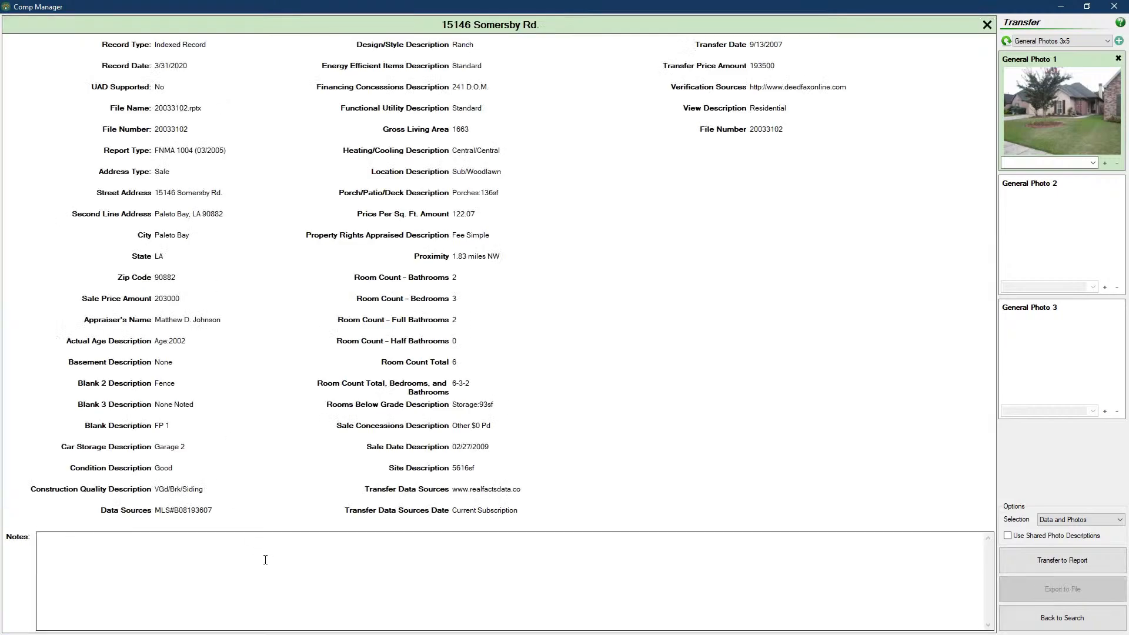
{"action": "left_click", "coordinate": [271, 560]}
{"action": "type", "text": "Notes"}
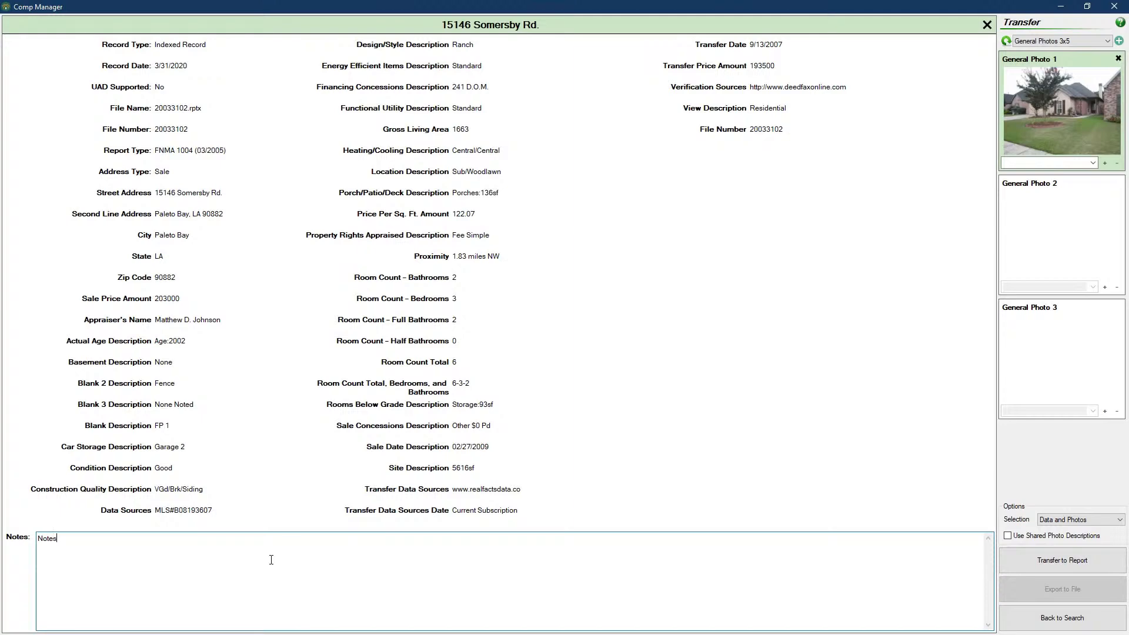
{"action": "type", "text": " go here."}
{"action": "left_click", "coordinate": [987, 25]}
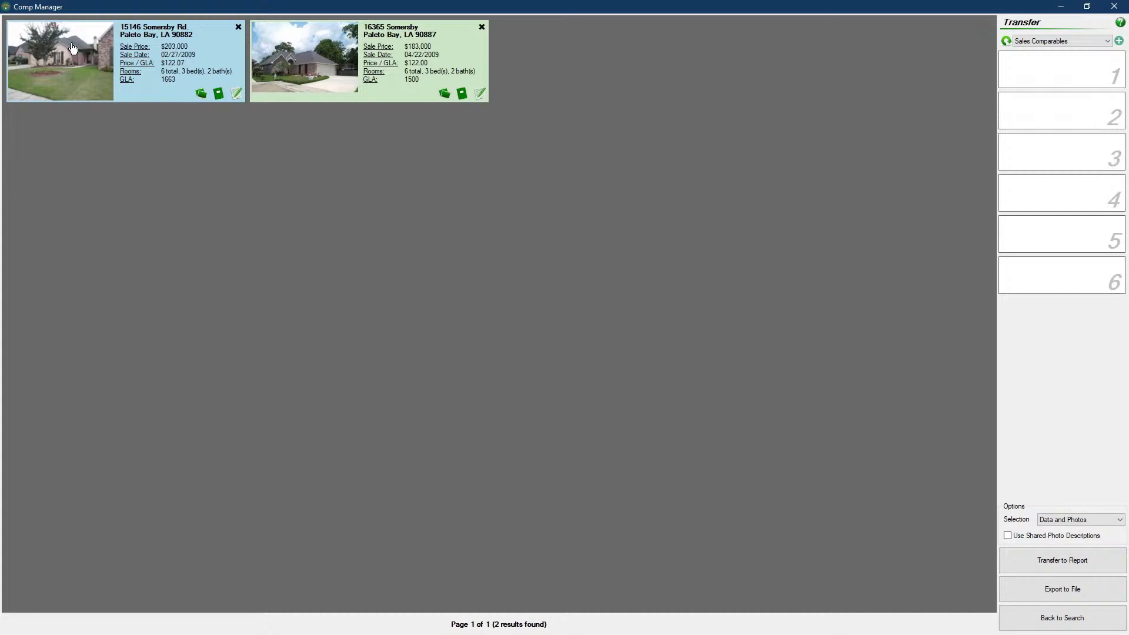
- Assign the first comparable to sales comparable slot 1 and add another form for the Listing Comparables
{"action": "left_click_drag", "start_coordinate": [72, 47], "coordinate": [1038, 82]}
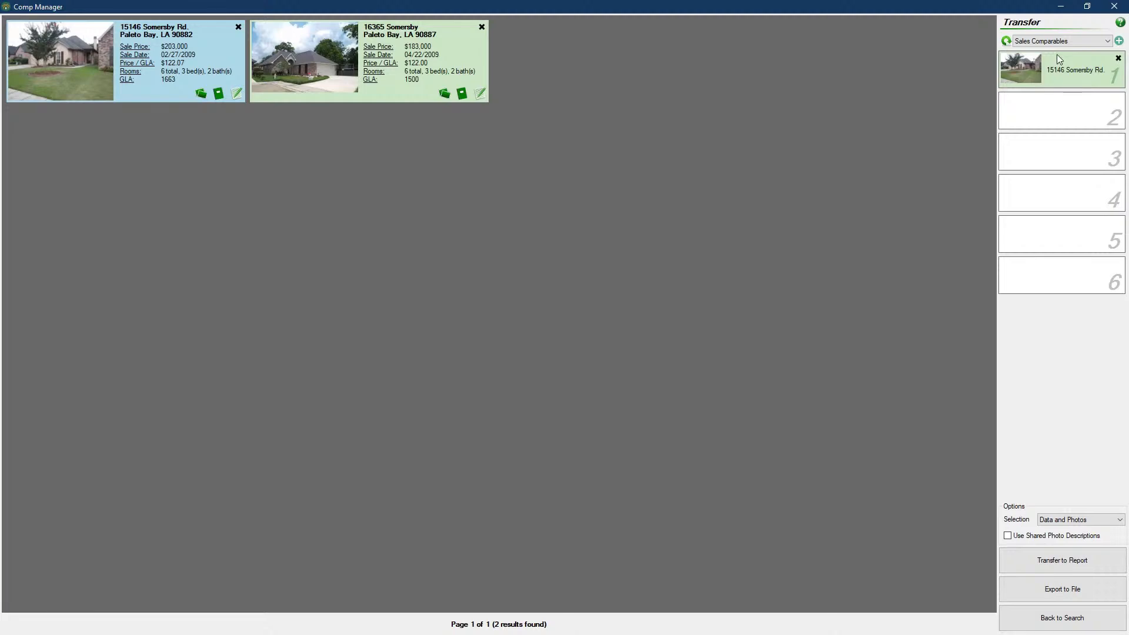
{"action": "left_click", "coordinate": [1069, 40]}
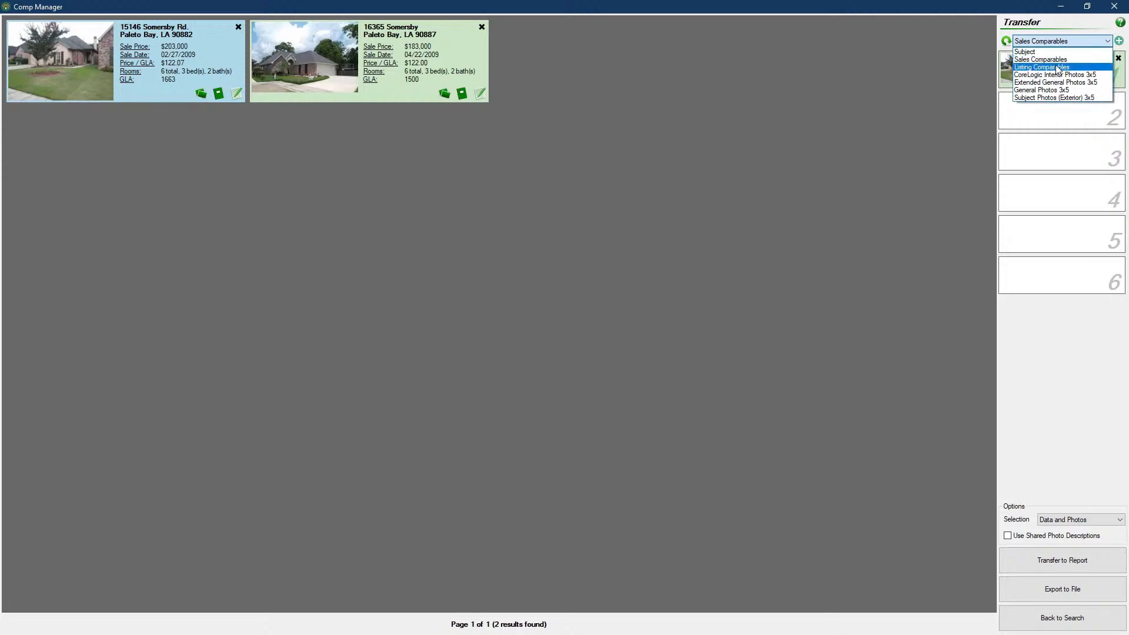
{"action": "left_click", "coordinate": [1058, 67]}
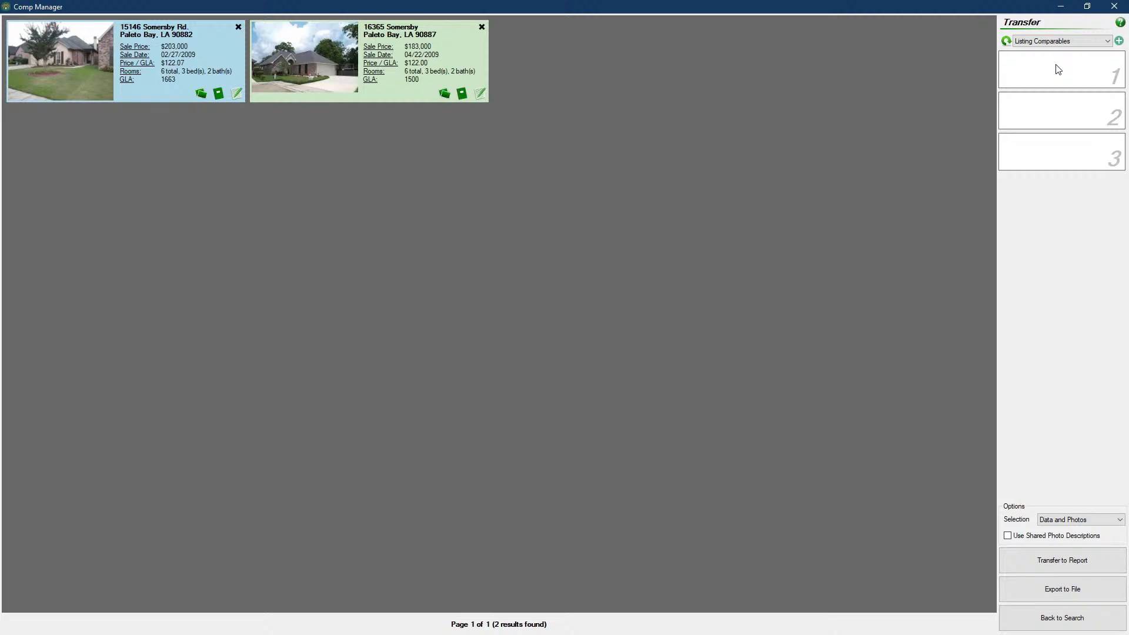
{"action": "left_click", "coordinate": [1119, 41]}
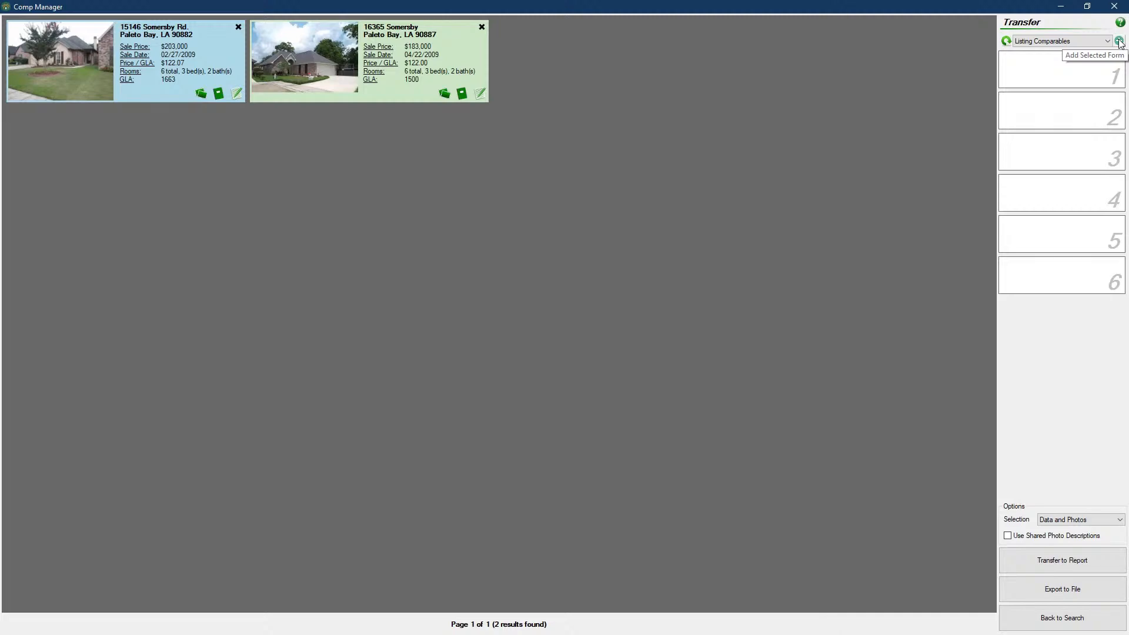
{"action": "left_click", "coordinate": [1068, 620]}
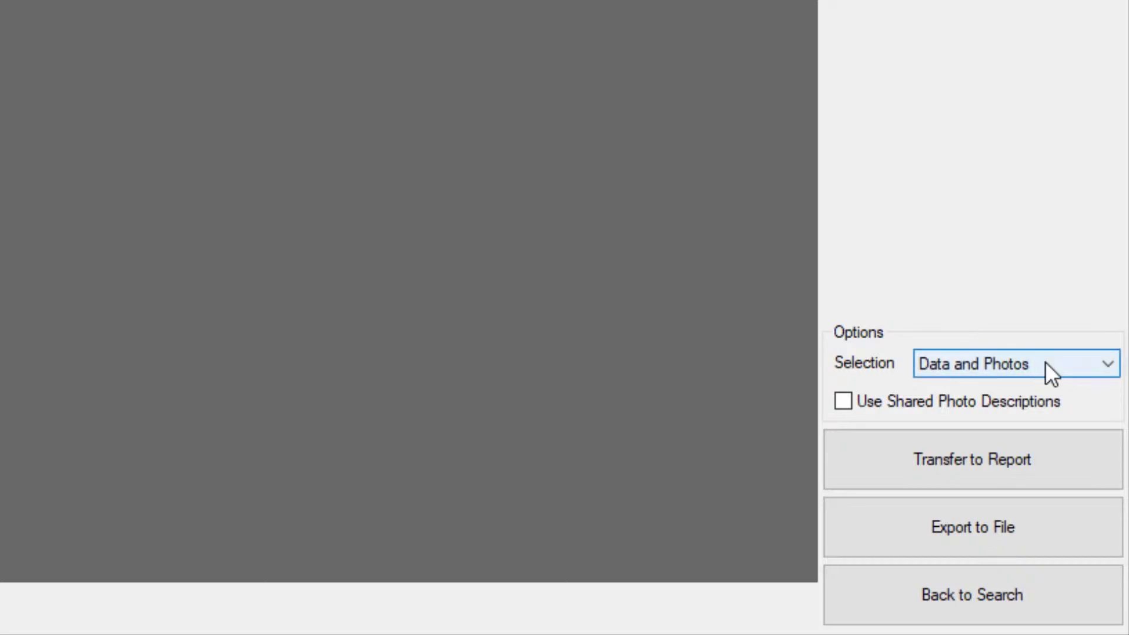
- View the available choices for which comparable content gets transferred to the report, keeping Data and Photos selected
{"action": "left_click", "coordinate": [1083, 365]}
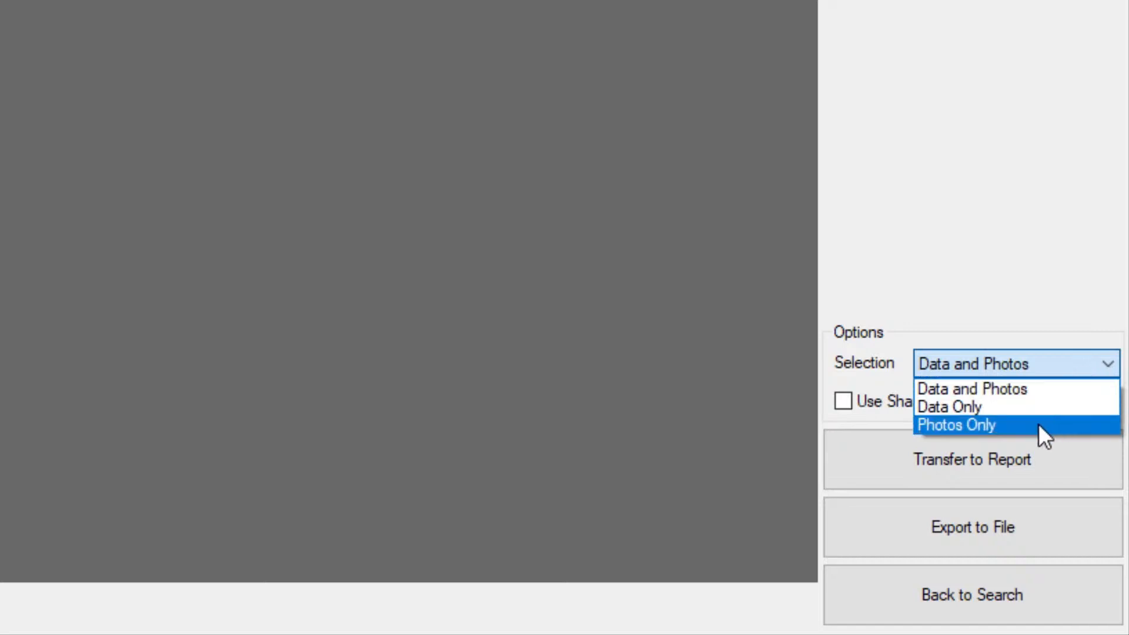
{"action": "left_click", "coordinate": [1003, 357]}
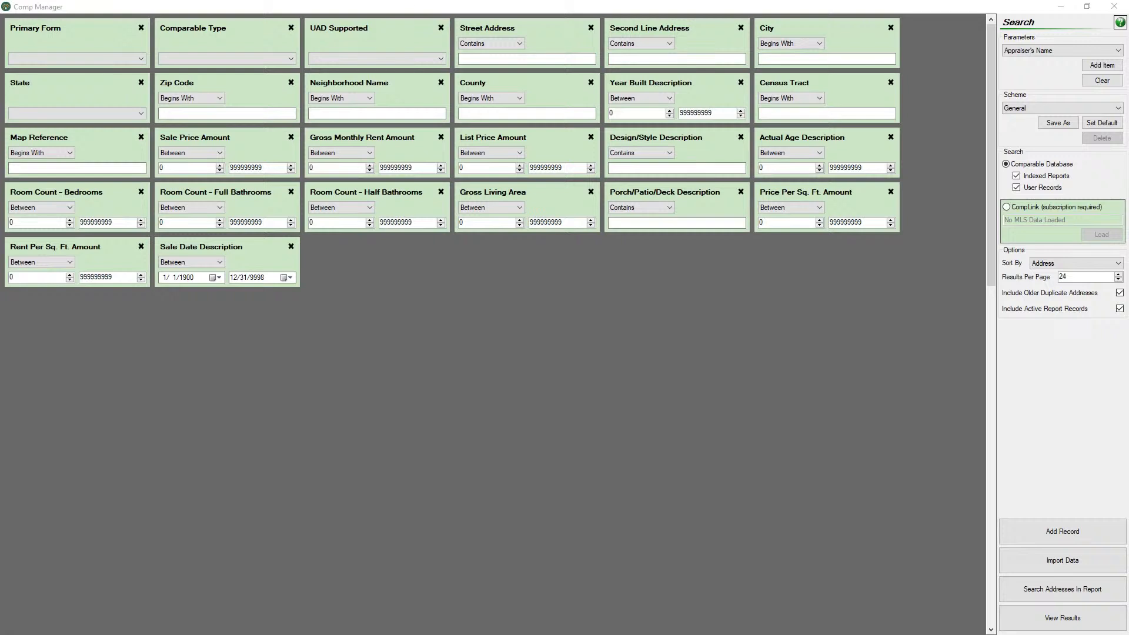
- Search for the addresses in the report and assign comparable records to sales comparable slots 2 and 1
{"action": "left_click", "coordinate": [1058, 591]}
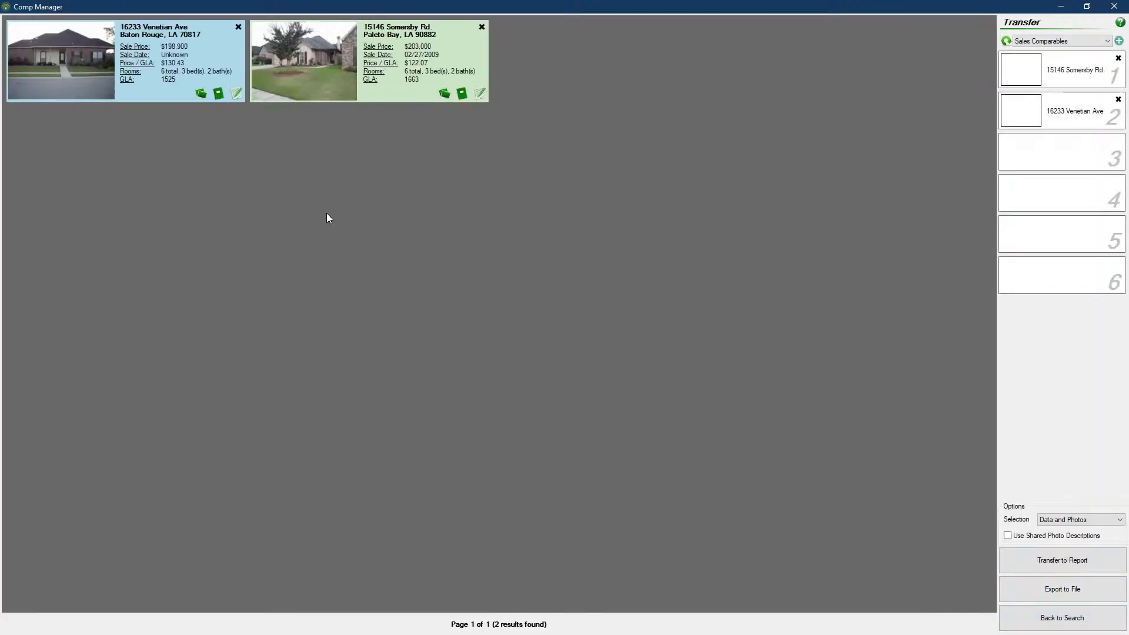
{"action": "left_click_drag", "start_coordinate": [265, 71], "coordinate": [1033, 127]}
{"action": "left_click_drag", "start_coordinate": [314, 71], "coordinate": [1030, 78]}
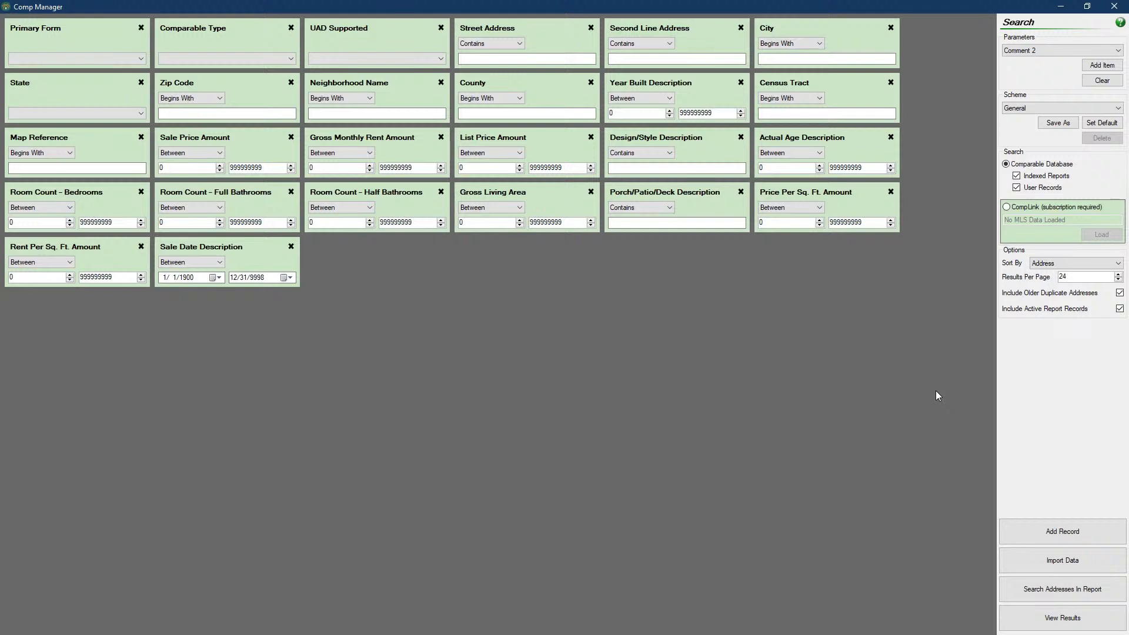
- Hide the Actual Age Description search parameter and add the Company Code parameter
{"action": "left_click", "coordinate": [891, 138]}
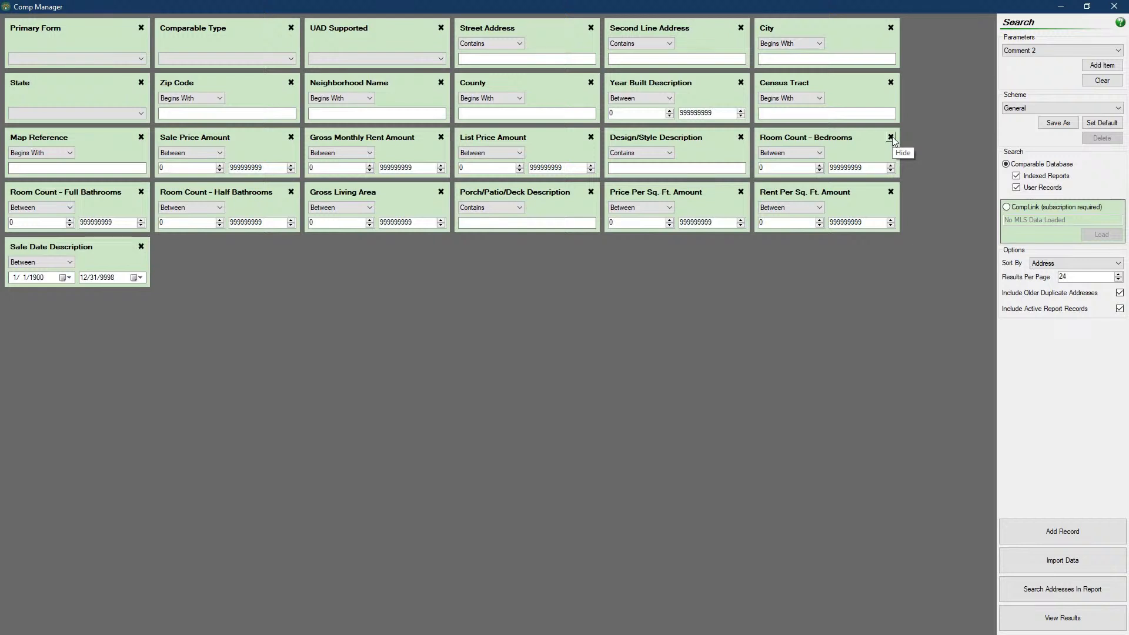
{"action": "left_click", "coordinate": [1051, 52]}
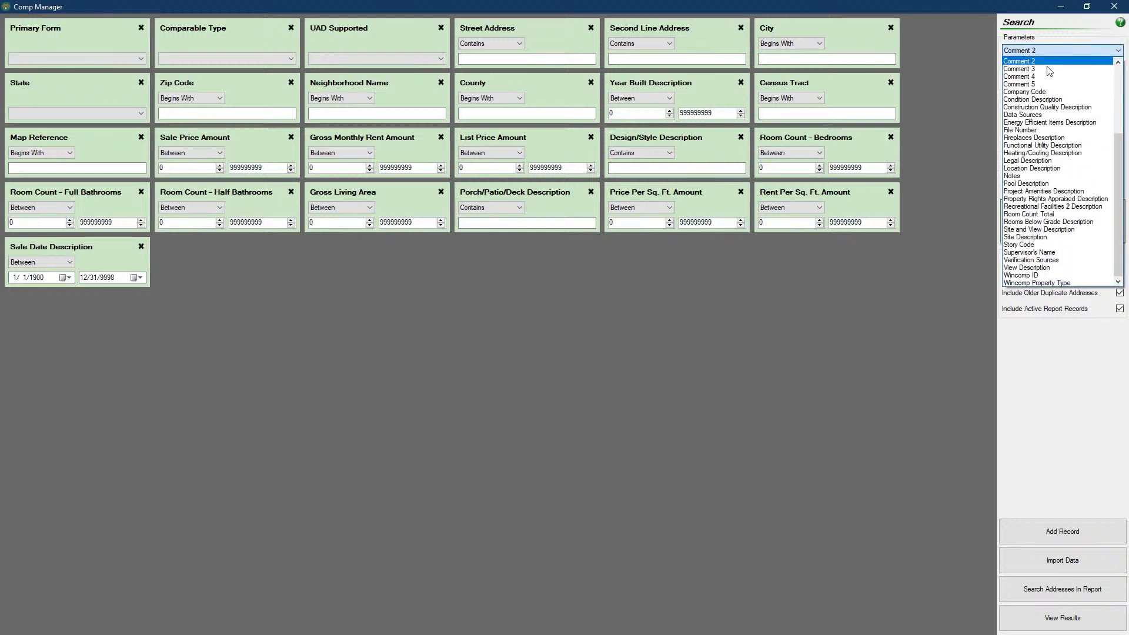
{"action": "left_click", "coordinate": [1021, 92]}
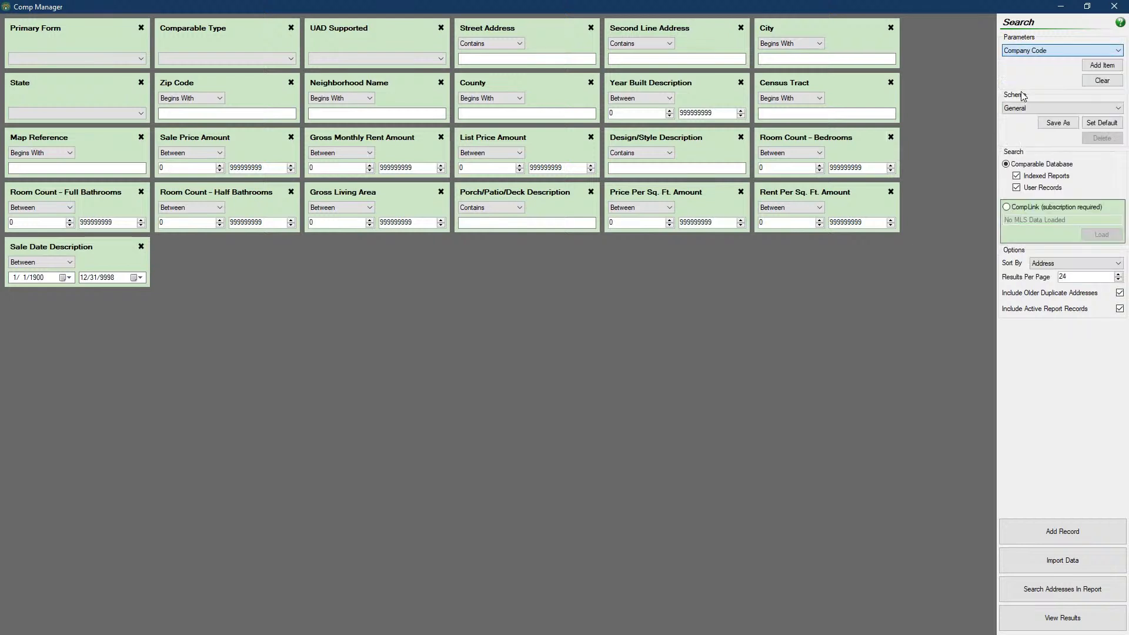
{"action": "left_click", "coordinate": [1091, 65]}
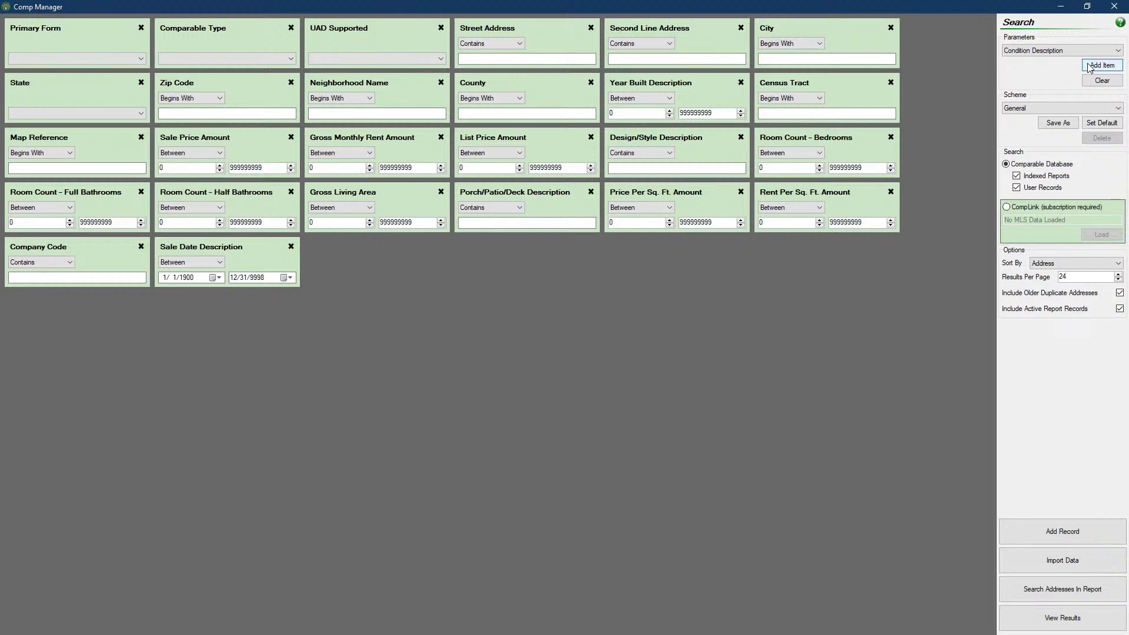
- Save the current search parameters as a scheme named "Custom Scheme" and switch back to the General scheme
{"action": "left_click", "coordinate": [1055, 124]}
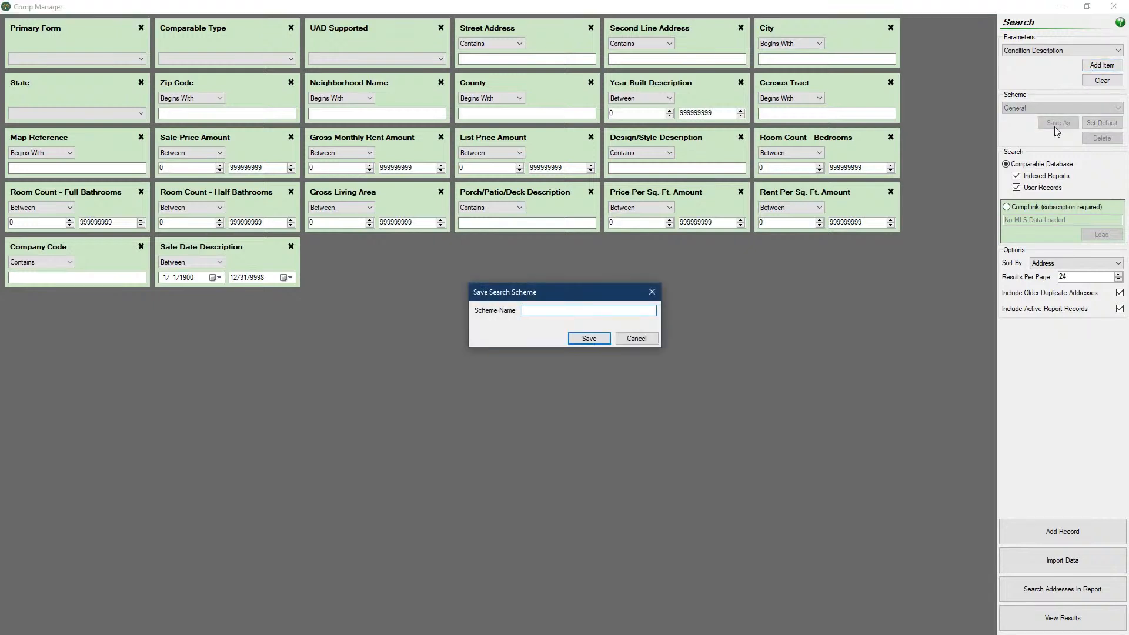
{"action": "type", "text": "Custom Scheme"}
{"action": "left_click", "coordinate": [602, 338]}
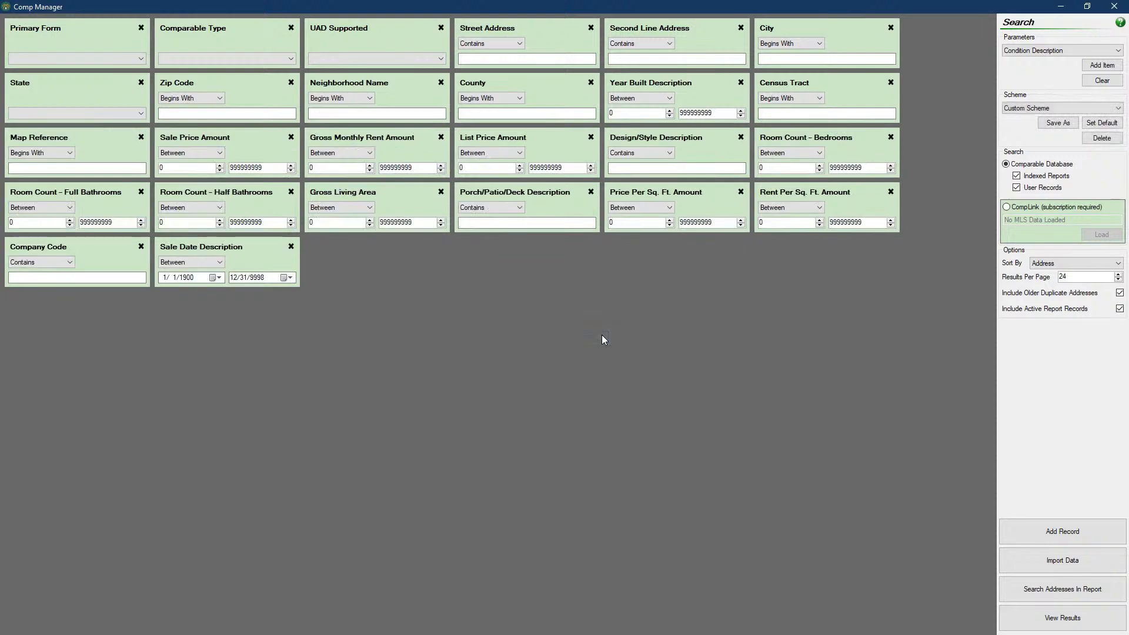
{"action": "left_click", "coordinate": [1056, 109]}
{"action": "left_click", "coordinate": [1055, 116]}
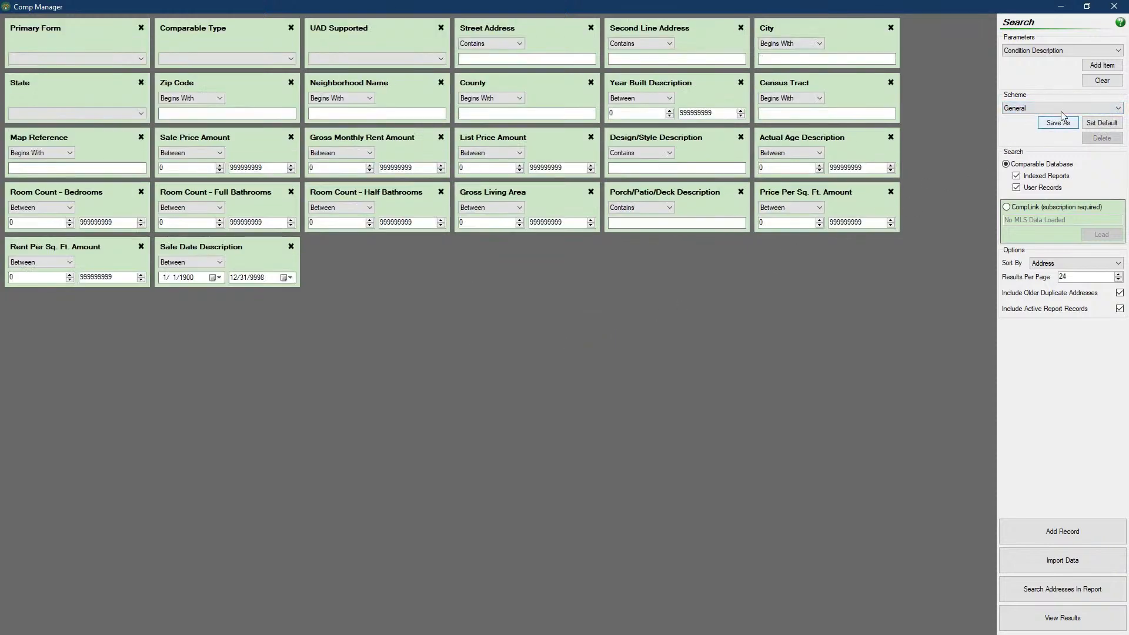
- Delete the Charlotte search scheme and set General as the default scheme
{"action": "left_click", "coordinate": [1058, 109]}
{"action": "left_click", "coordinate": [1036, 123]}
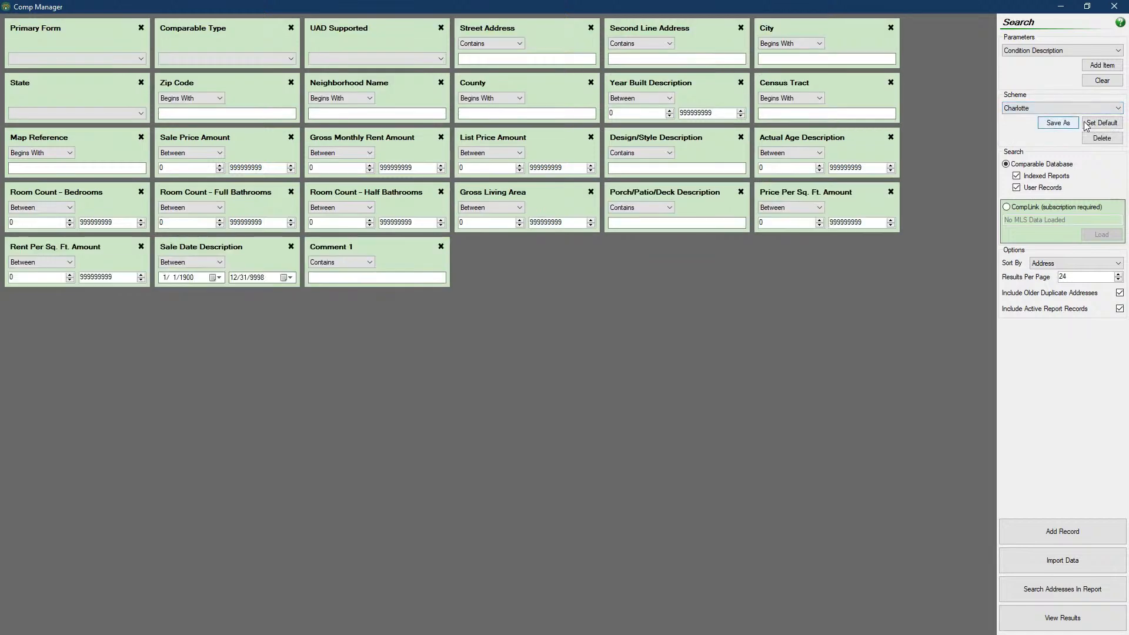
{"action": "left_click", "coordinate": [1102, 138]}
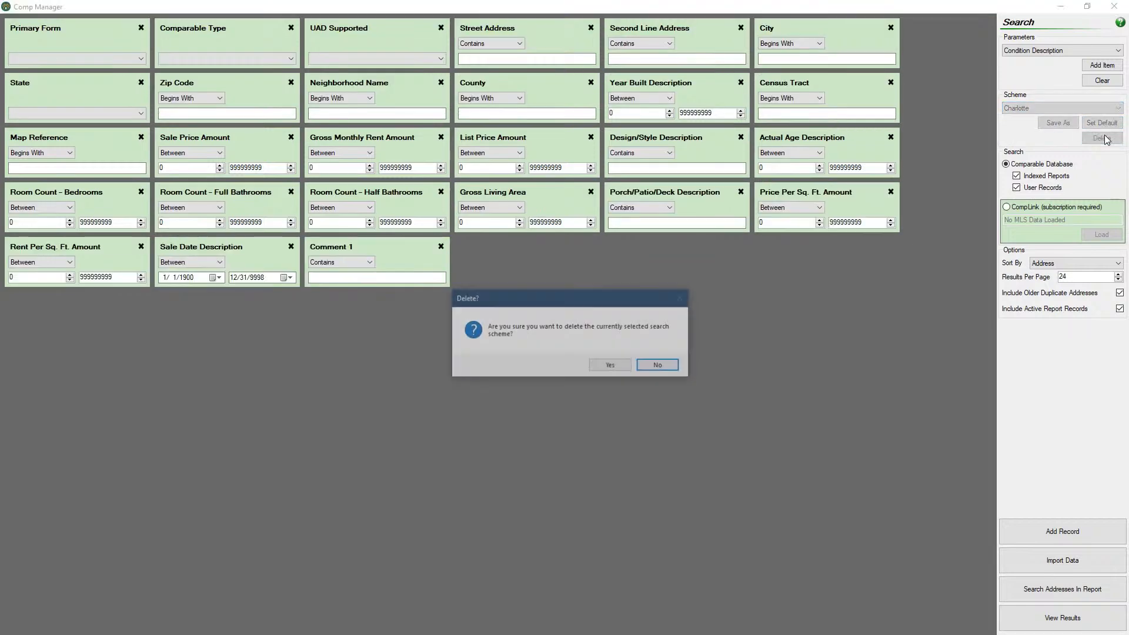
{"action": "left_click", "coordinate": [619, 364]}
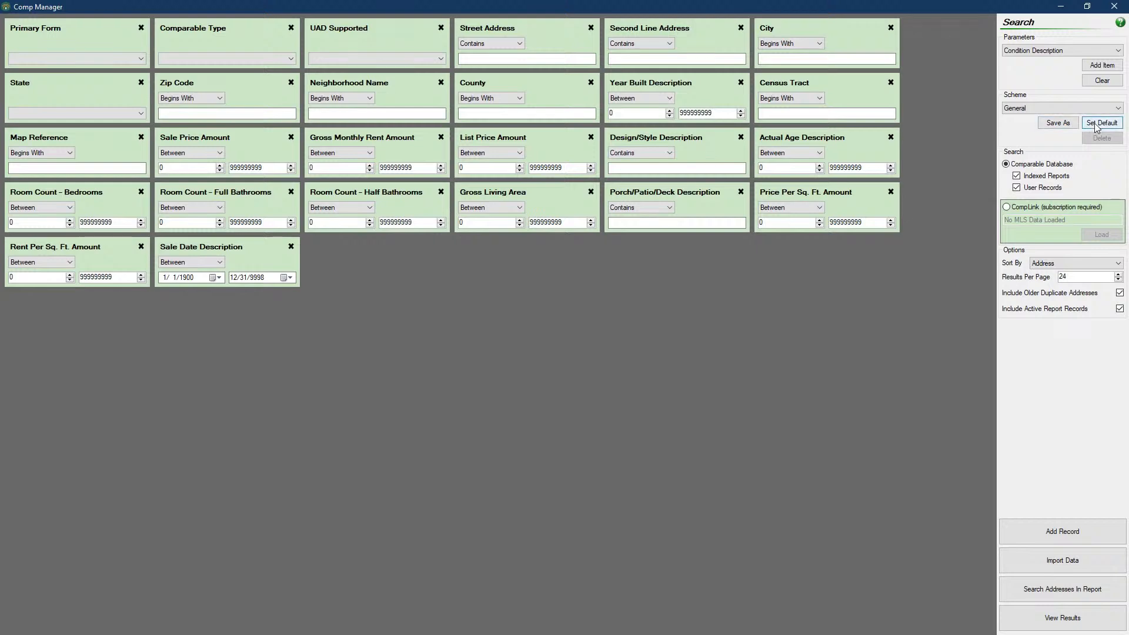
{"action": "left_click", "coordinate": [1095, 128]}
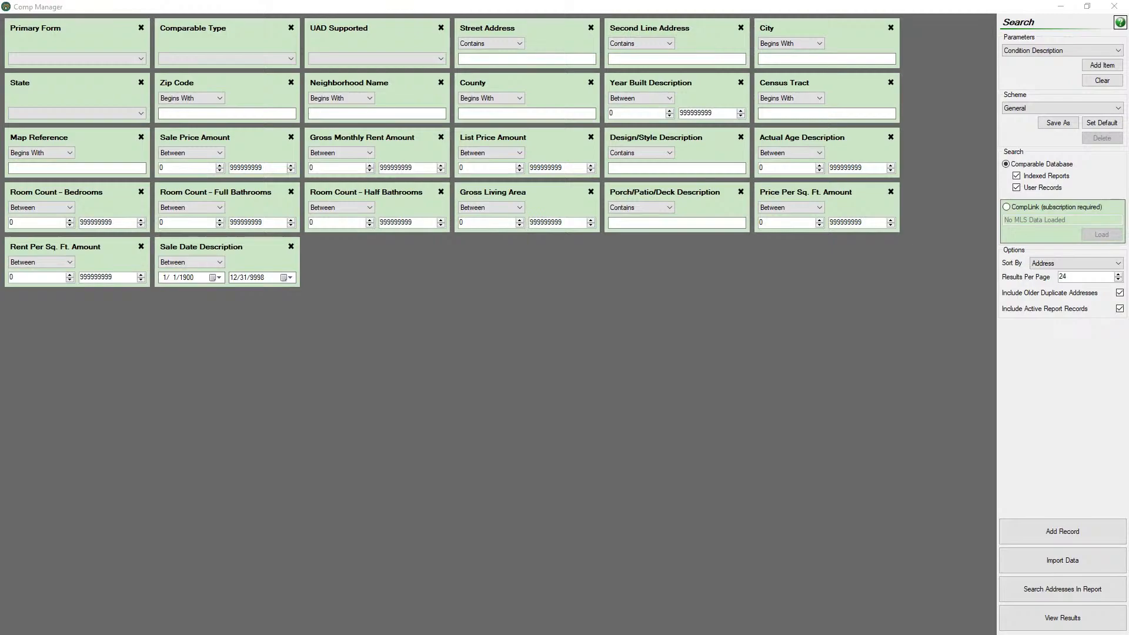
- Start a new comparable record and enter its street address, unit number, city and zip code
{"action": "left_click", "coordinate": [1036, 534]}
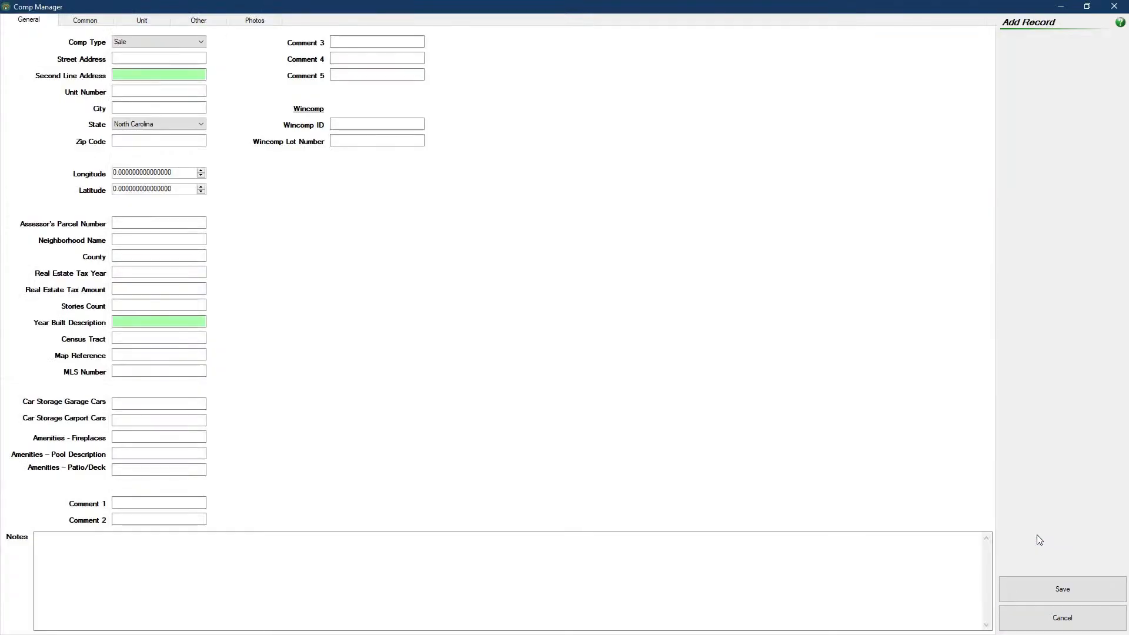
{"action": "left_click", "coordinate": [193, 59]}
{"action": "type", "text": "123 "}
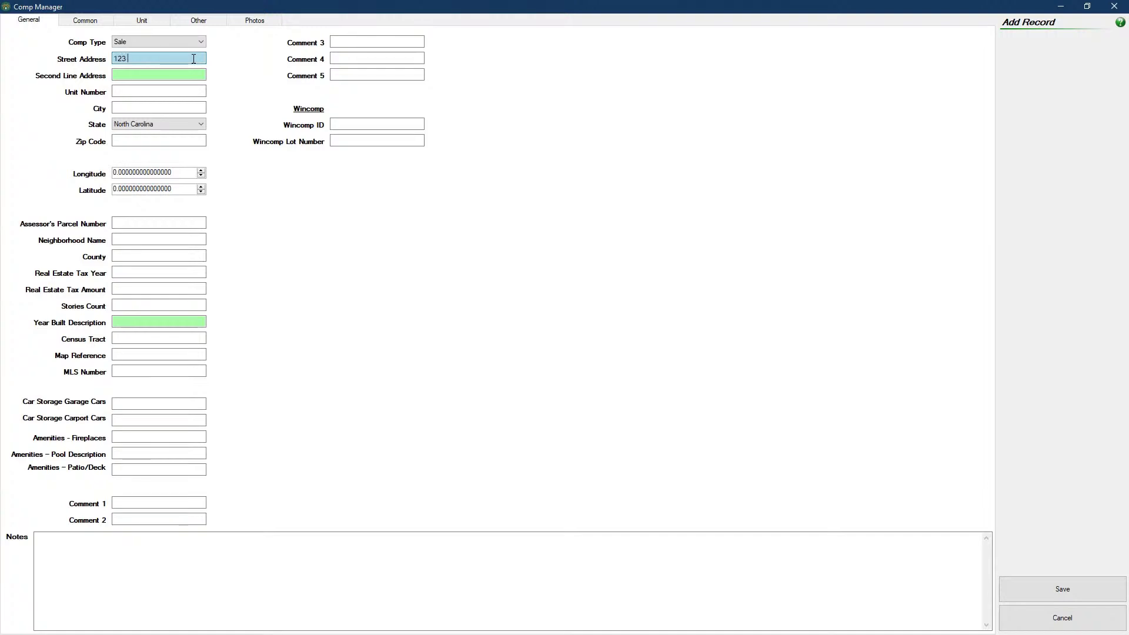
{"action": "type", "text": "Any St."}
{"action": "key", "text": "Tab"}
{"action": "type", "text": "C"}
{"action": "key", "text": "Tab"}
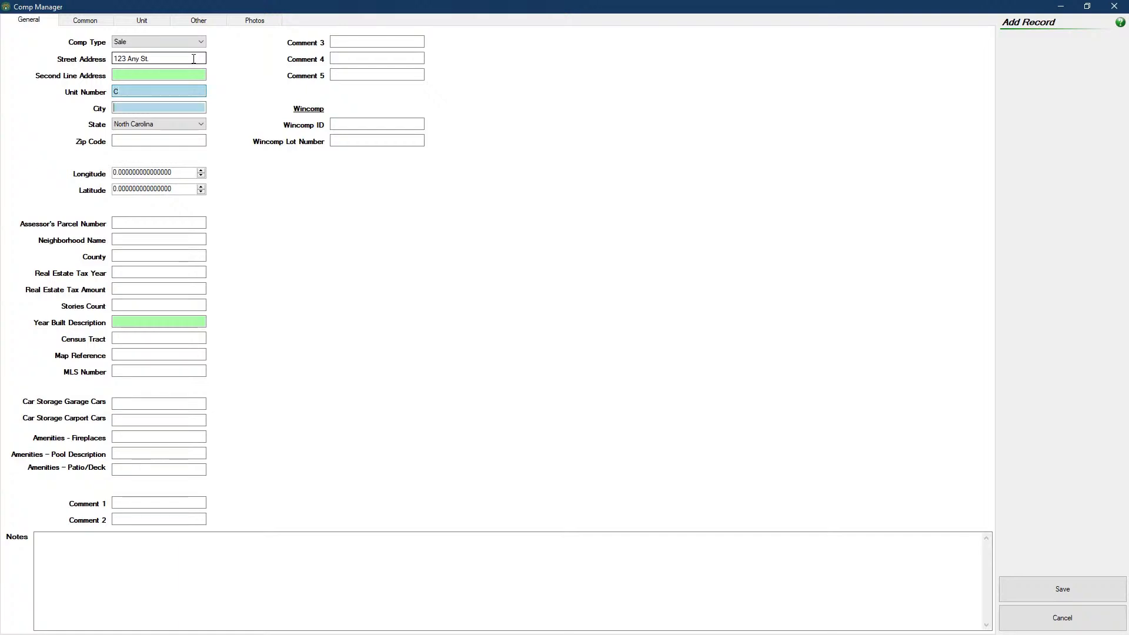
{"action": "type", "text": "Charlotte"}
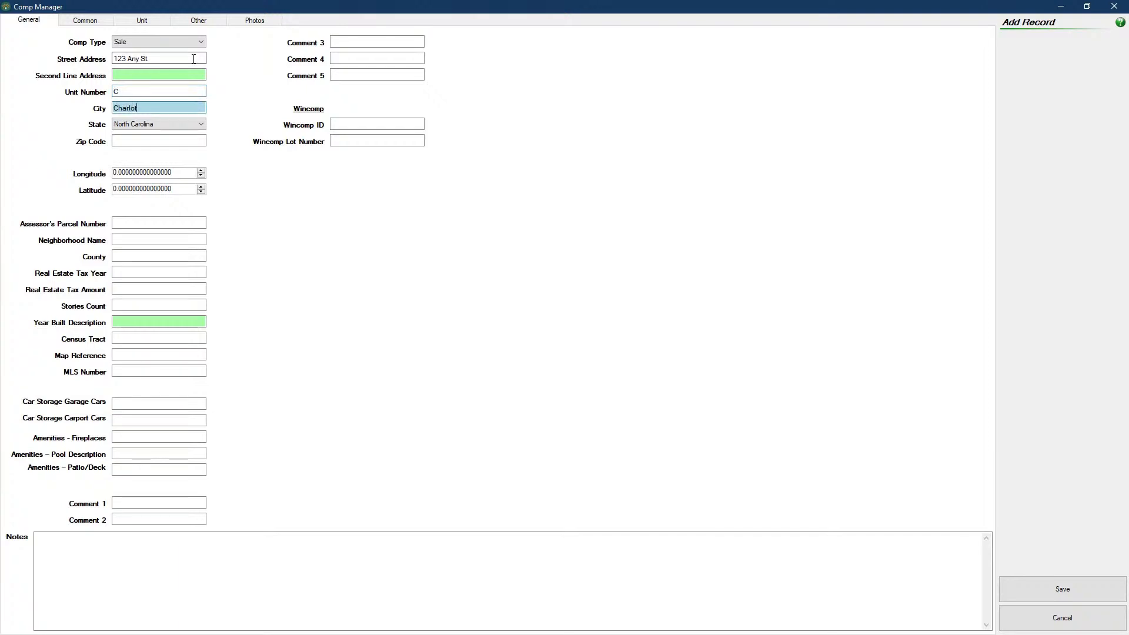
{"action": "key", "text": "Tab"}
{"action": "key", "text": "Tab"}
{"action": "type", "text": "28226"}
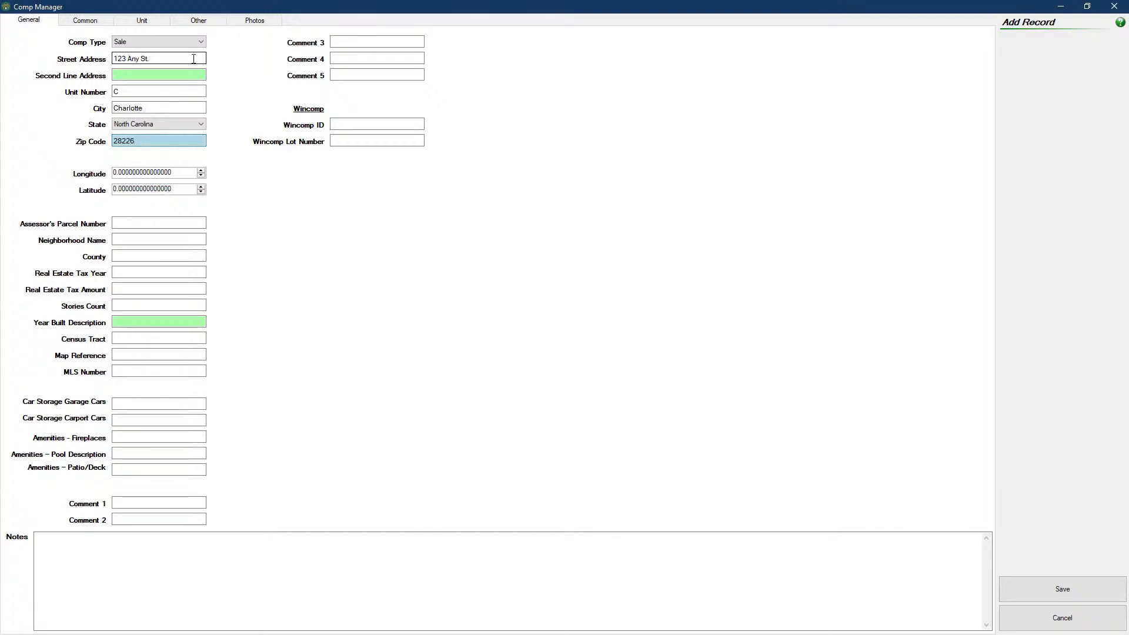
{"action": "key", "text": "Tab"}
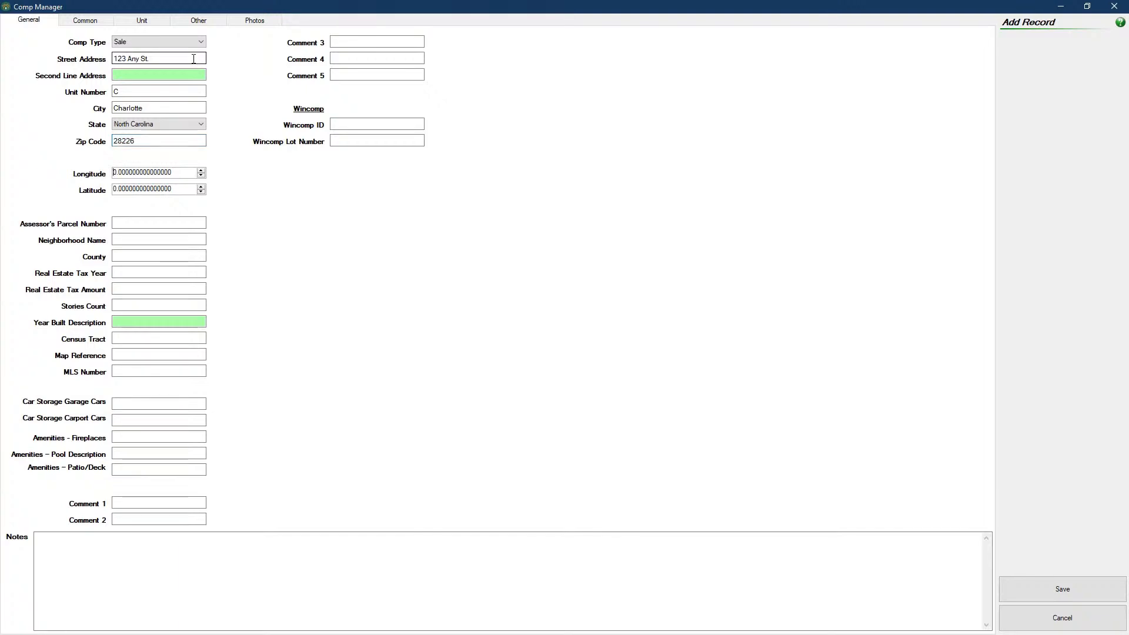
- Enter the assessor's parcel number and set the neighborhood name to "Neighborhood" in the new record
{"action": "key", "text": "Tab"}
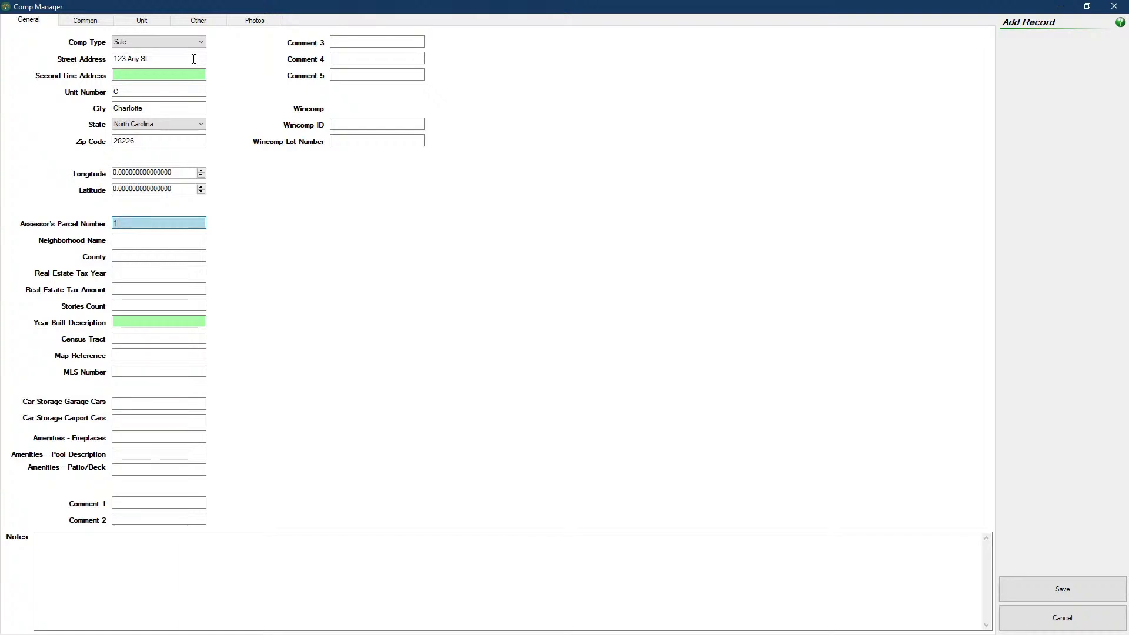
{"action": "type", "text": "12345"}
{"action": "key", "text": "Tab"}
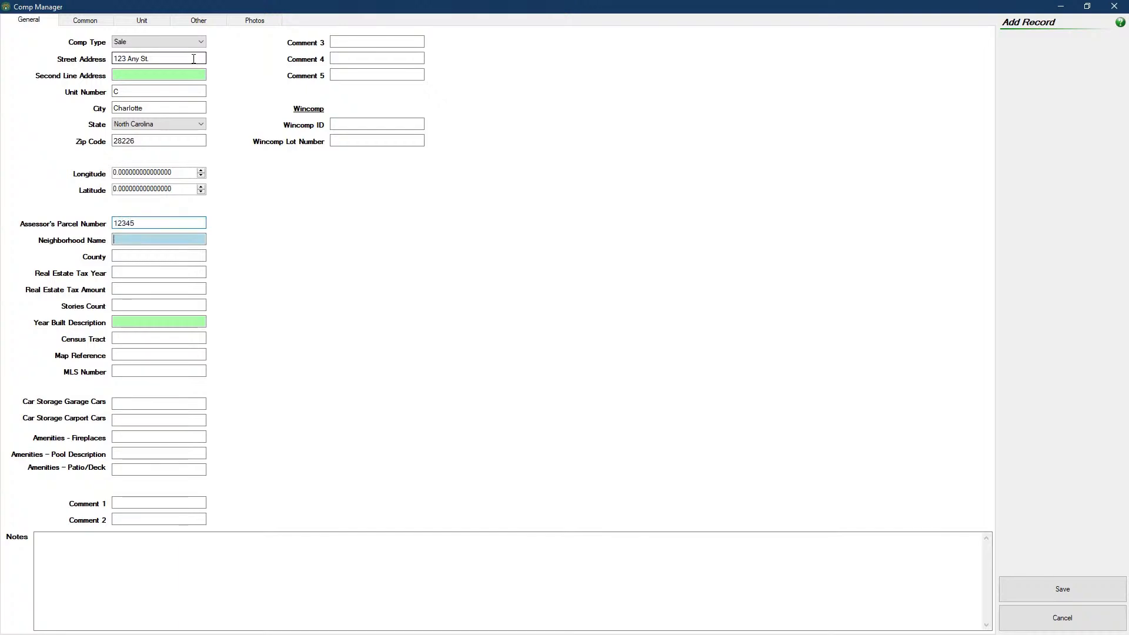
{"action": "type", "text": "Neighborhood"}
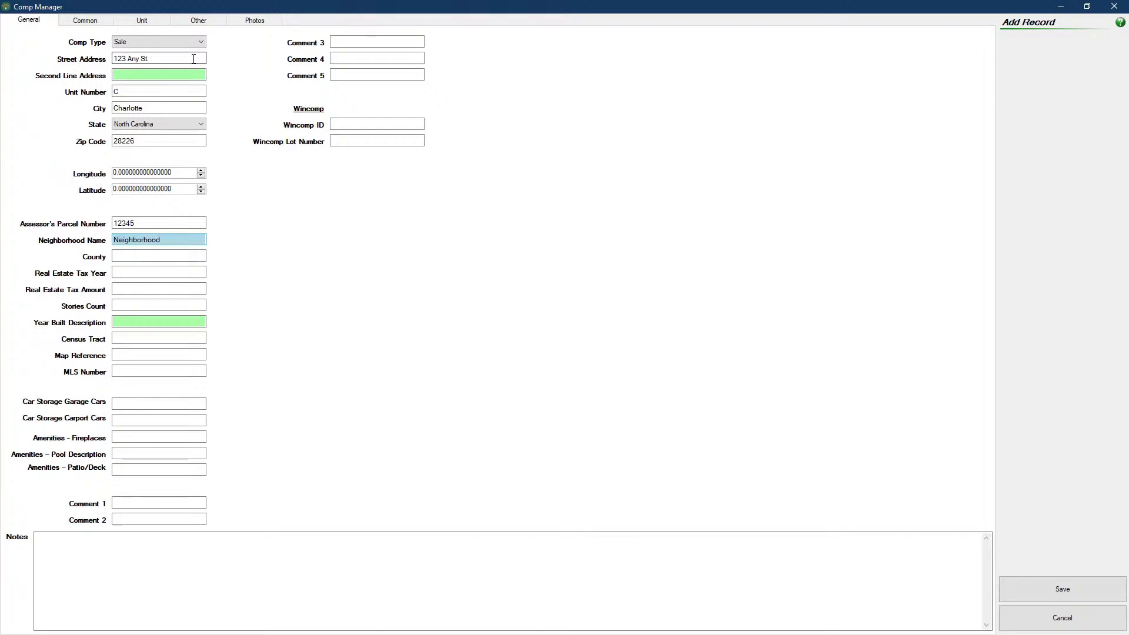
- Look through the new record's Common, Unit and Other fields and inspect the UAD options for Sale Date Description
{"action": "left_click", "coordinate": [85, 21]}
{"action": "left_click", "coordinate": [142, 23]}
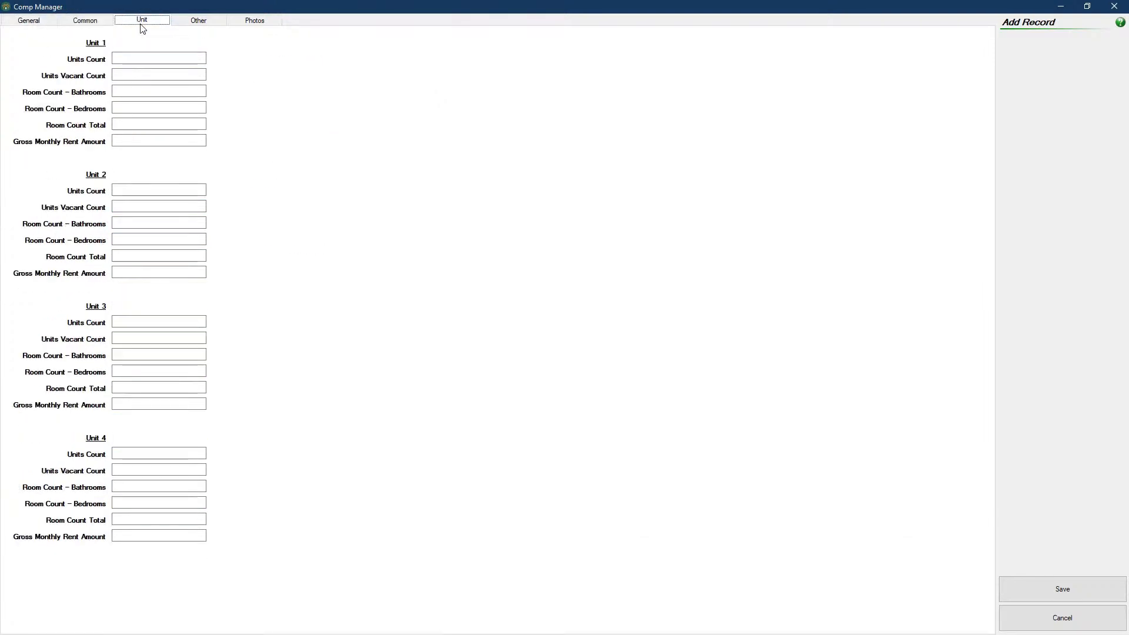
{"action": "left_click", "coordinate": [199, 22]}
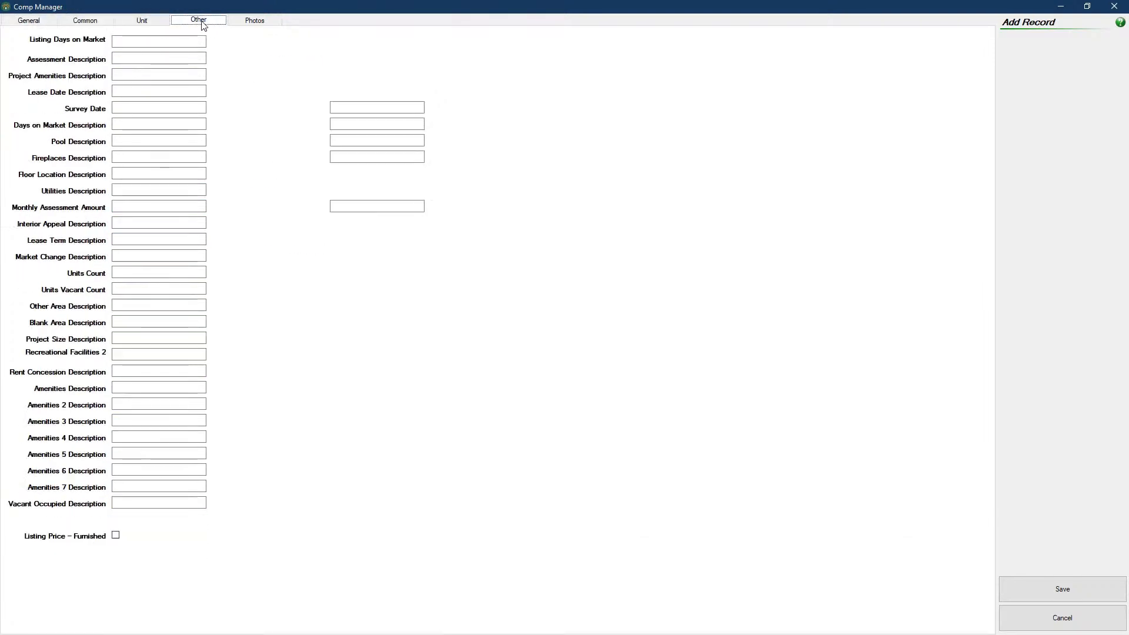
{"action": "left_click", "coordinate": [96, 21]}
{"action": "left_click", "coordinate": [166, 59]}
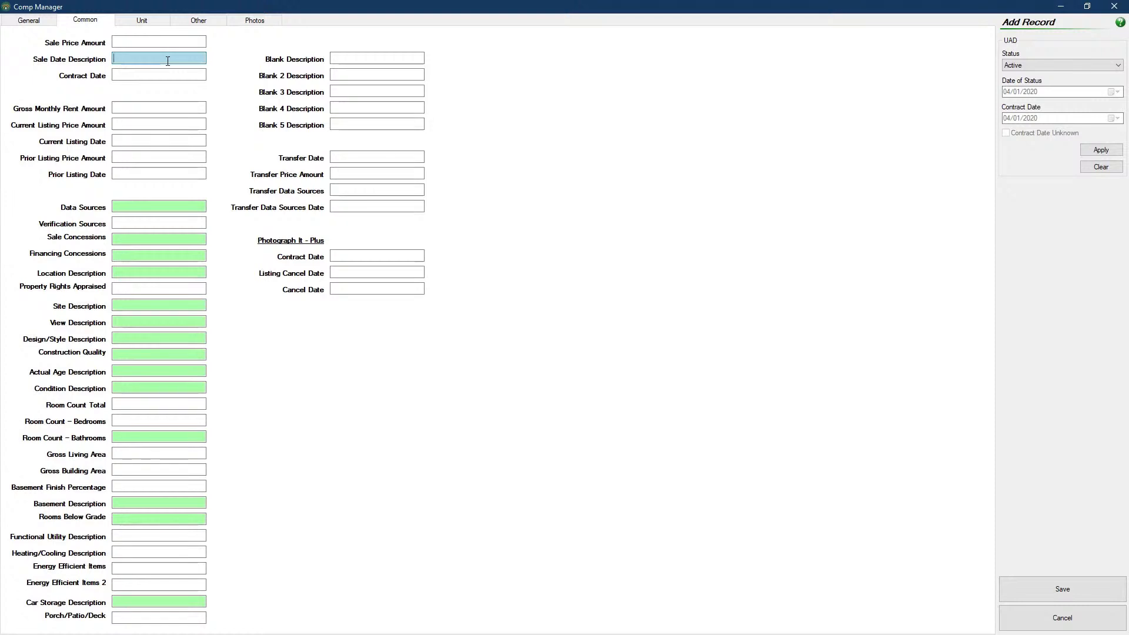
- Add the front-yard house photo and the street photo from the Pictures folder to the new record
{"action": "left_click", "coordinate": [239, 23]}
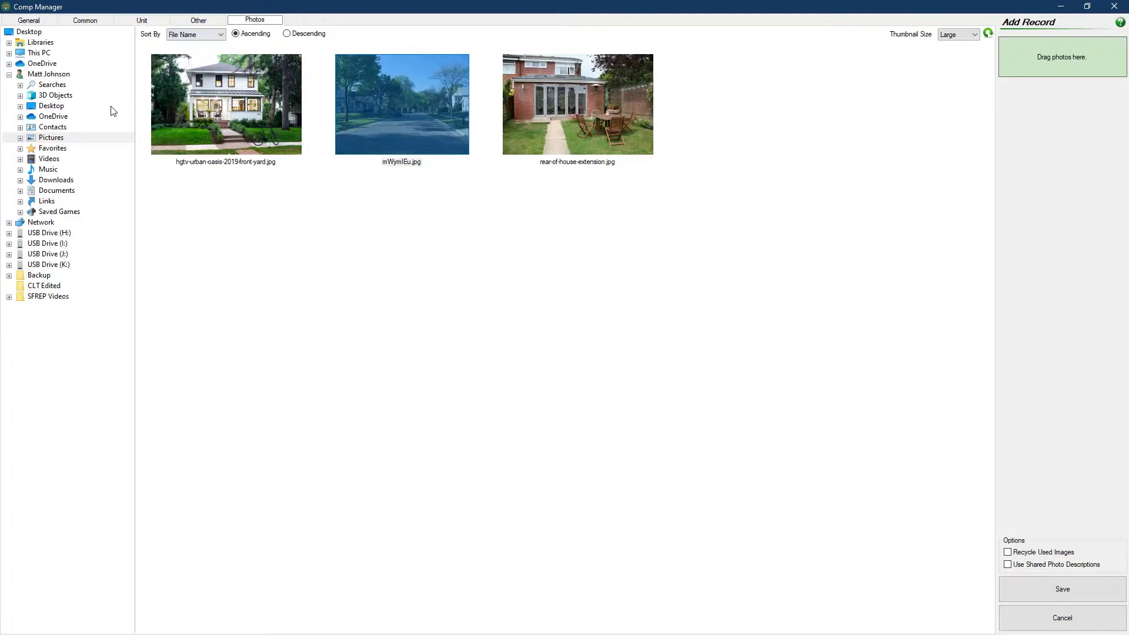
{"action": "left_click", "coordinate": [49, 139]}
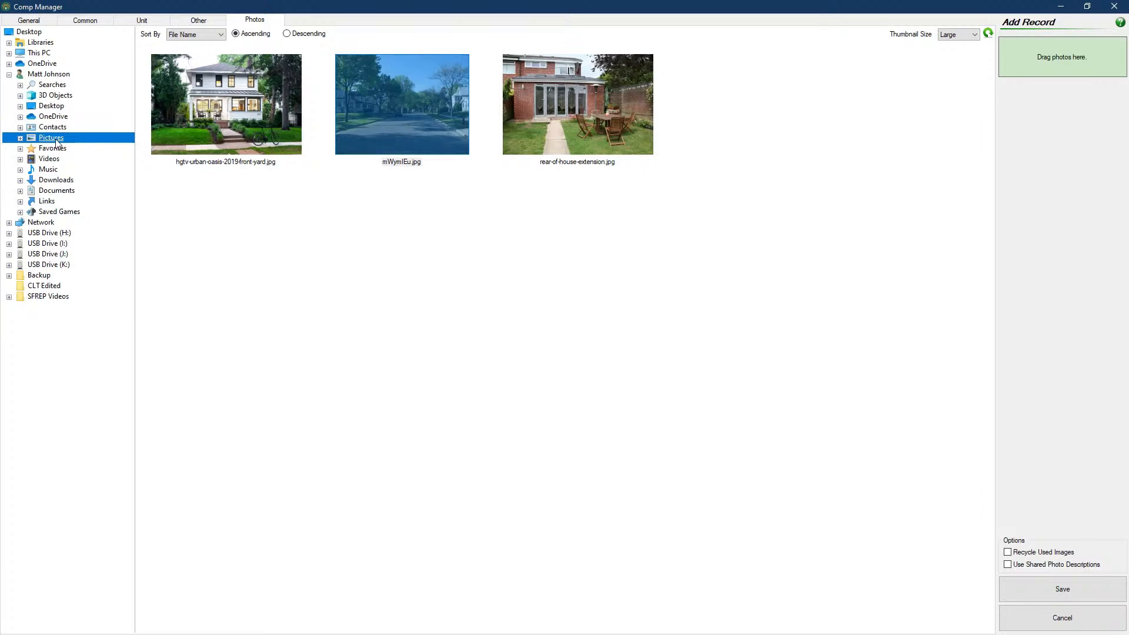
{"action": "left_click_drag", "start_coordinate": [226, 115], "coordinate": [1041, 62]}
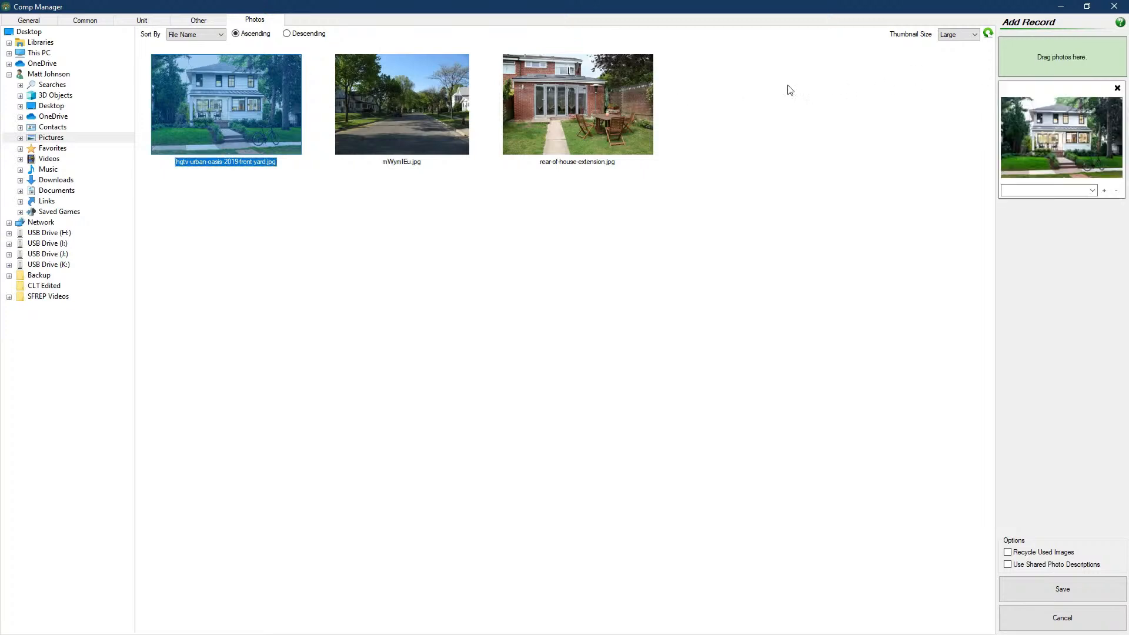
{"action": "left_click_drag", "start_coordinate": [442, 103], "coordinate": [1072, 66]}
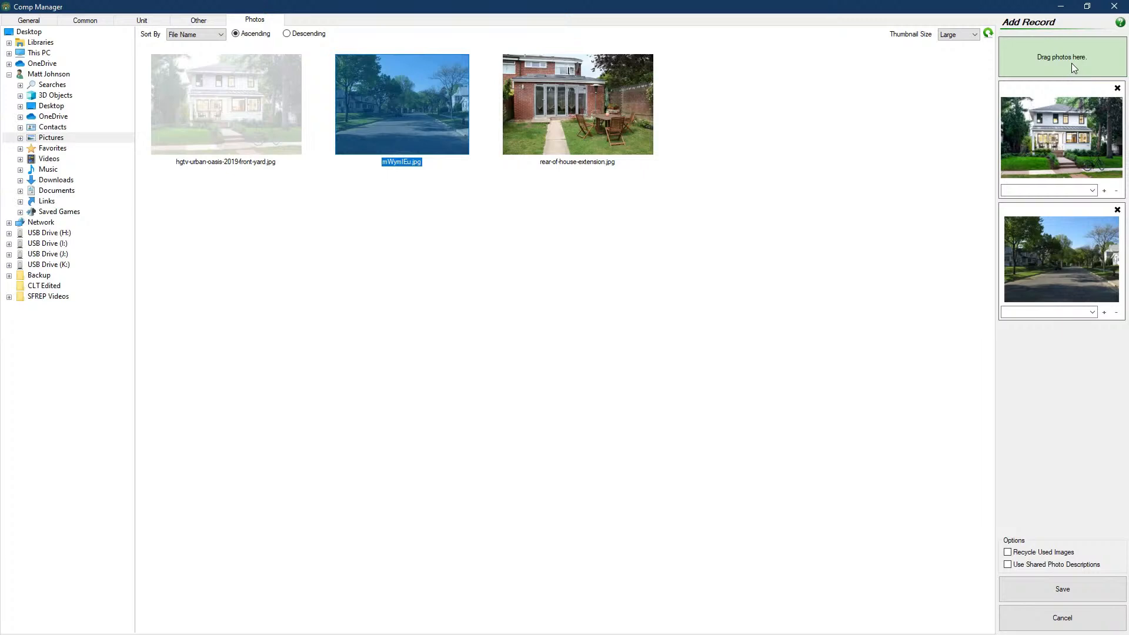
- Try to set the front-yard photo's description to Front View
{"action": "left_click", "coordinate": [1038, 191]}
{"action": "left_click", "coordinate": [1093, 191]}
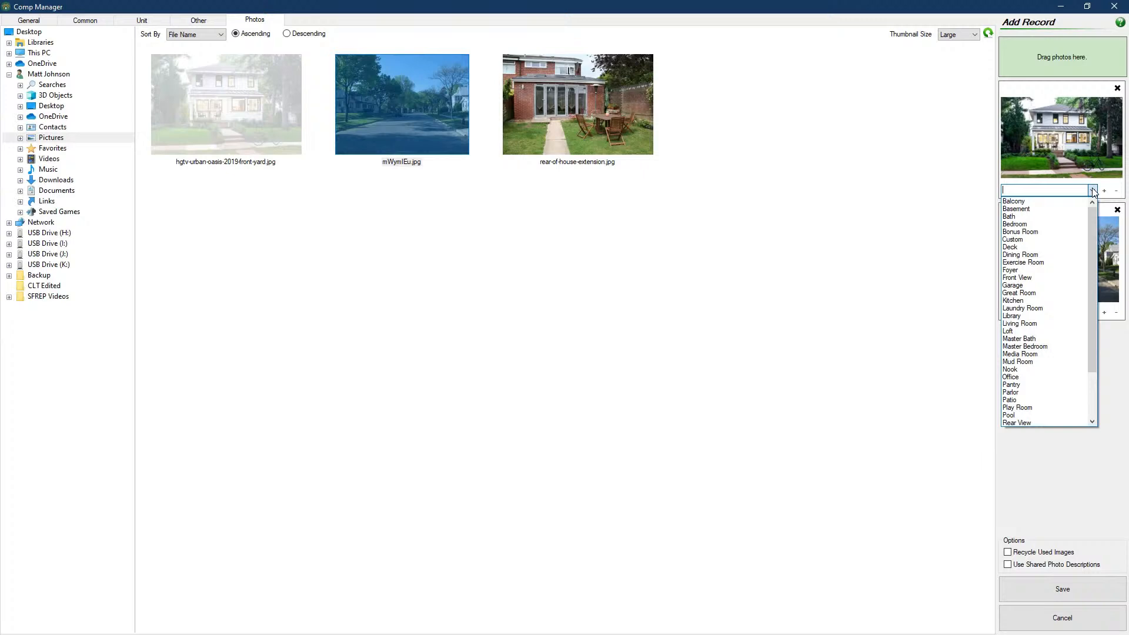
{"action": "type", "text": "fr"}
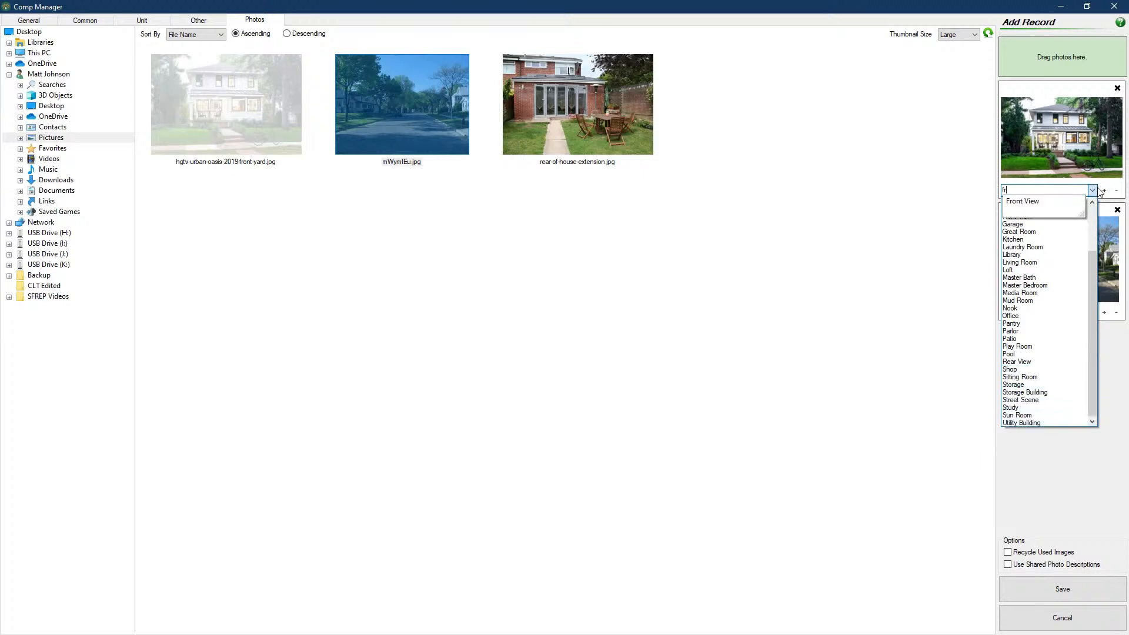
{"action": "left_click", "coordinate": [1046, 206]}
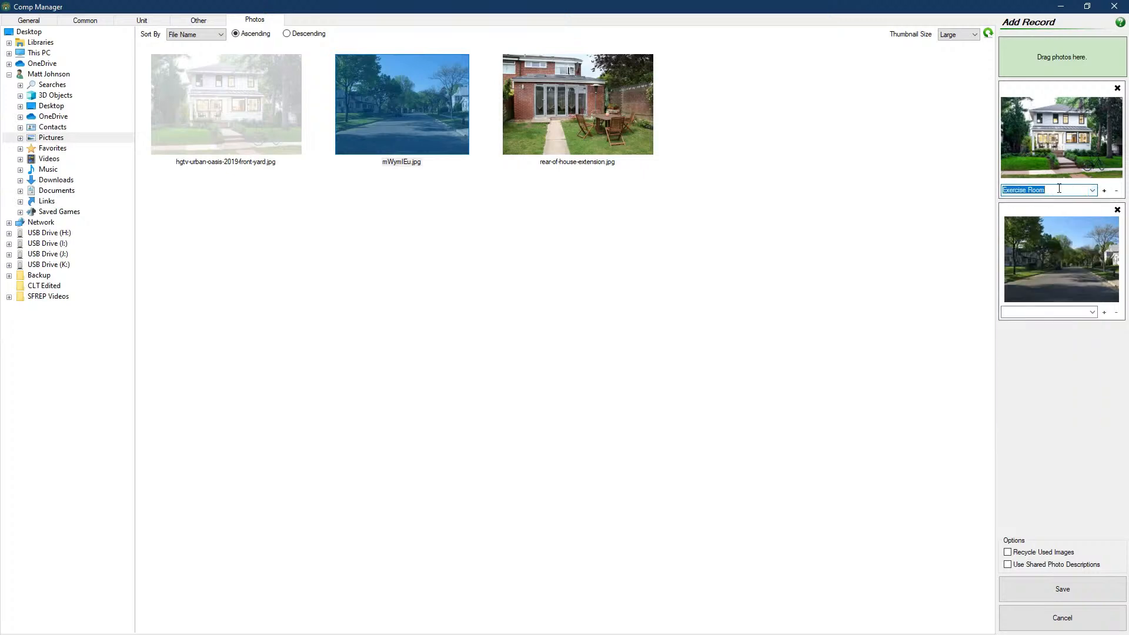
- Describe the front-yard photo as "Custom View" and add that description to the saved choices
{"action": "type", "text": "Custom View"}
{"action": "left_click", "coordinate": [1104, 196]}
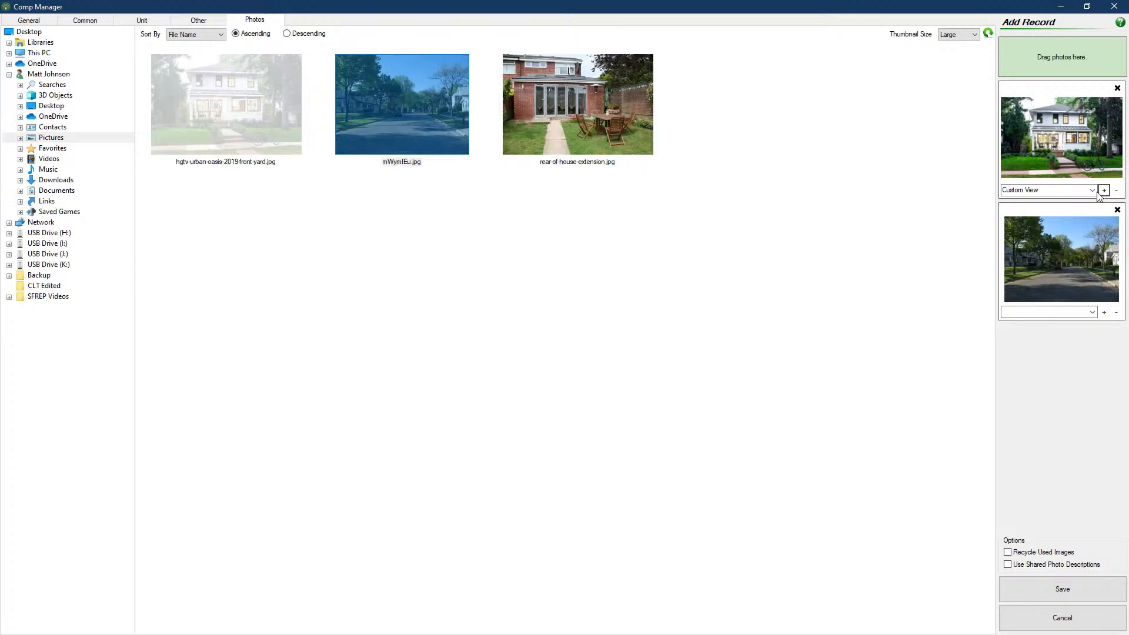
- Choose Front View for the front-yard photo, remove that description from the saved choices, and save the new record
{"action": "left_click", "coordinate": [1093, 191]}
{"action": "left_click", "coordinate": [1035, 241]}
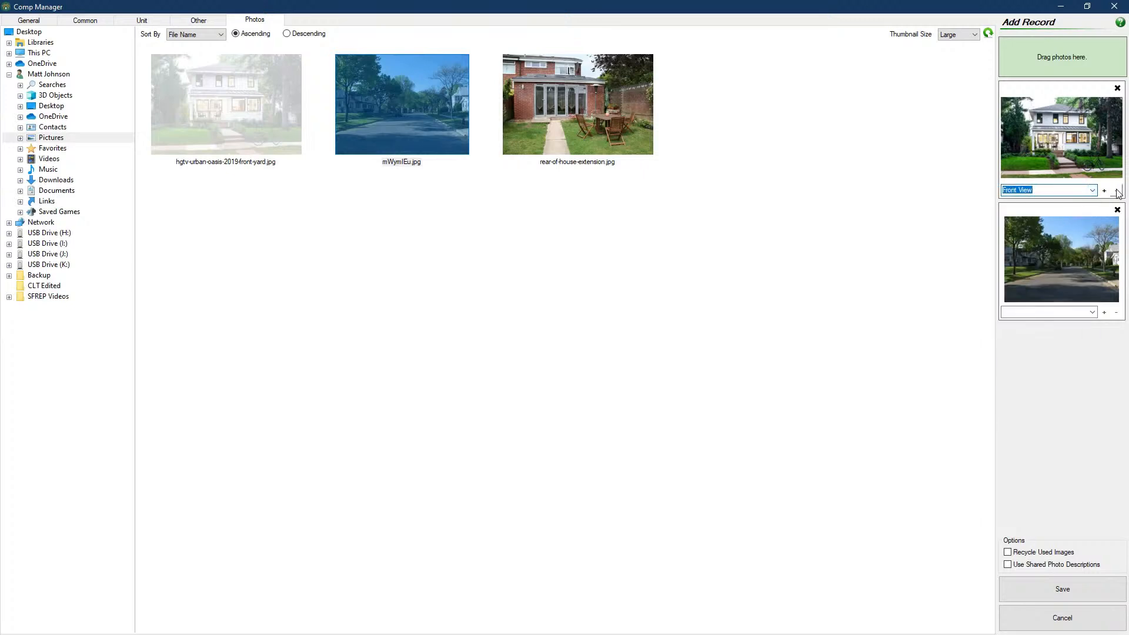
{"action": "left_click", "coordinate": [1117, 191]}
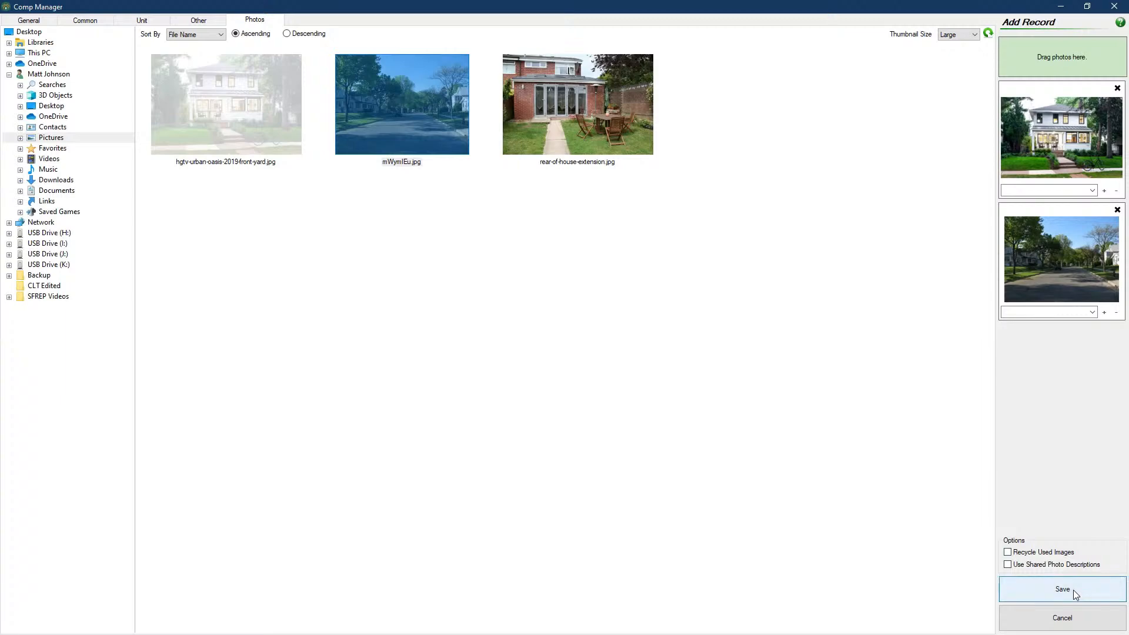
{"action": "left_click", "coordinate": [1074, 591]}
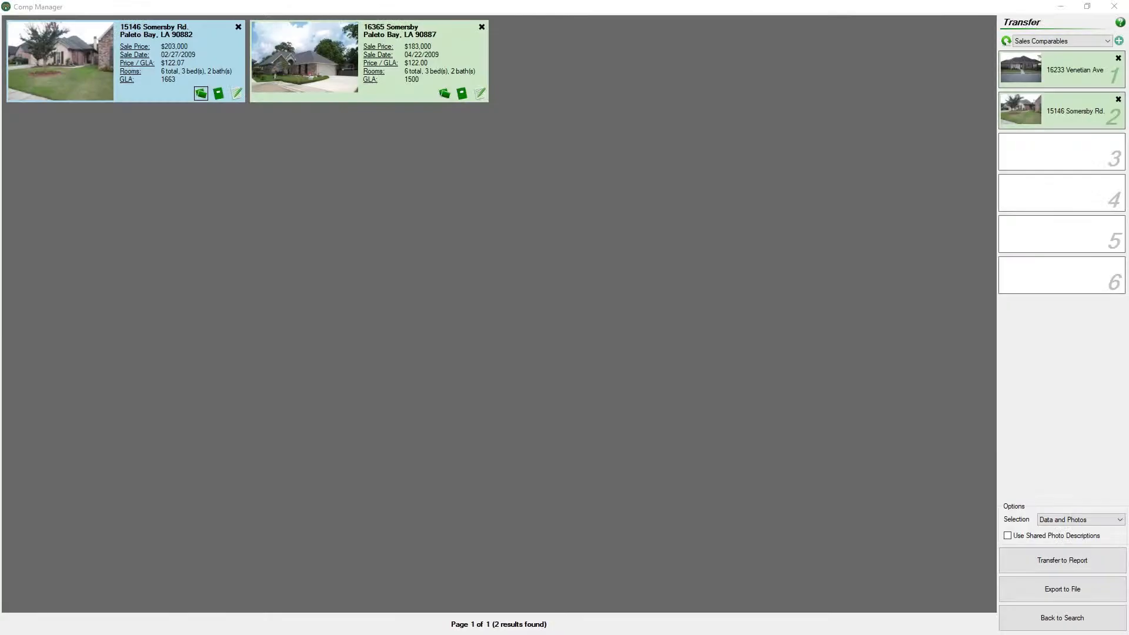
- Open the first comparable in the search results for editing, agreeing to work on a copy of the indexed record
{"action": "left_click", "coordinate": [236, 93]}
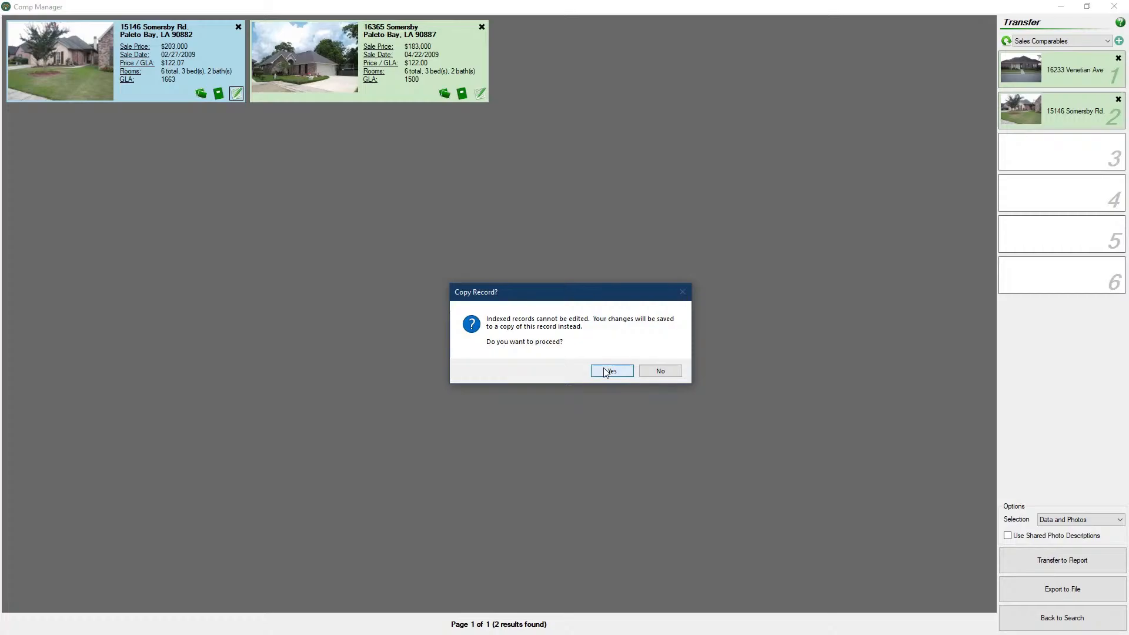
{"action": "left_click", "coordinate": [607, 371]}
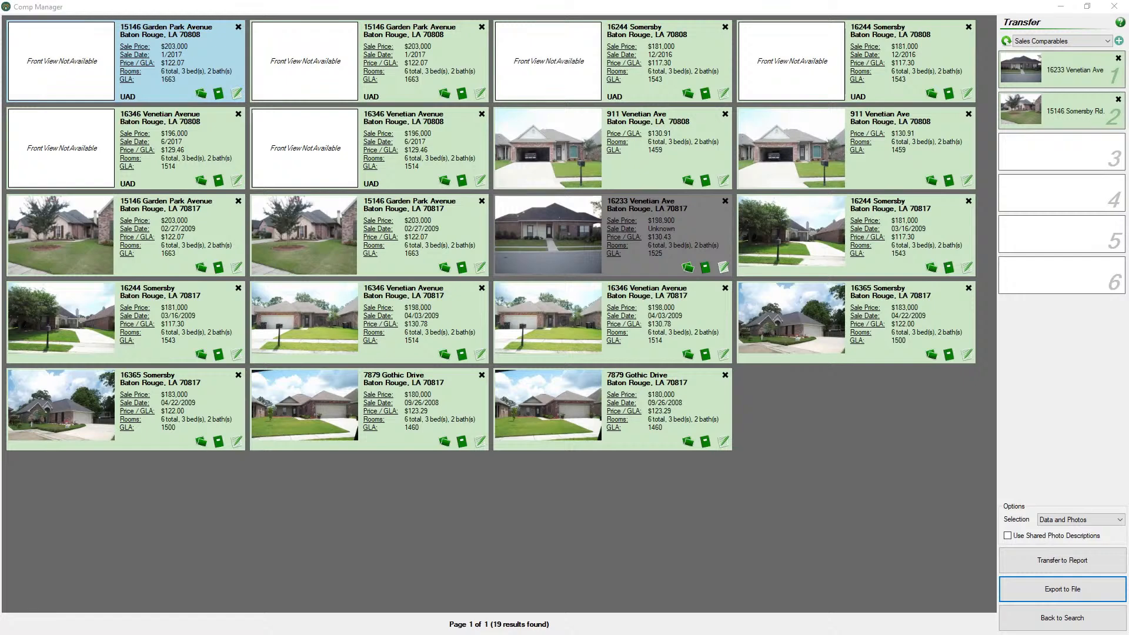
- Set up an export of the comparables to Export.sqlite in the Documents folder, using the Comp Manager Database file type
{"action": "left_click", "coordinate": [1034, 594]}
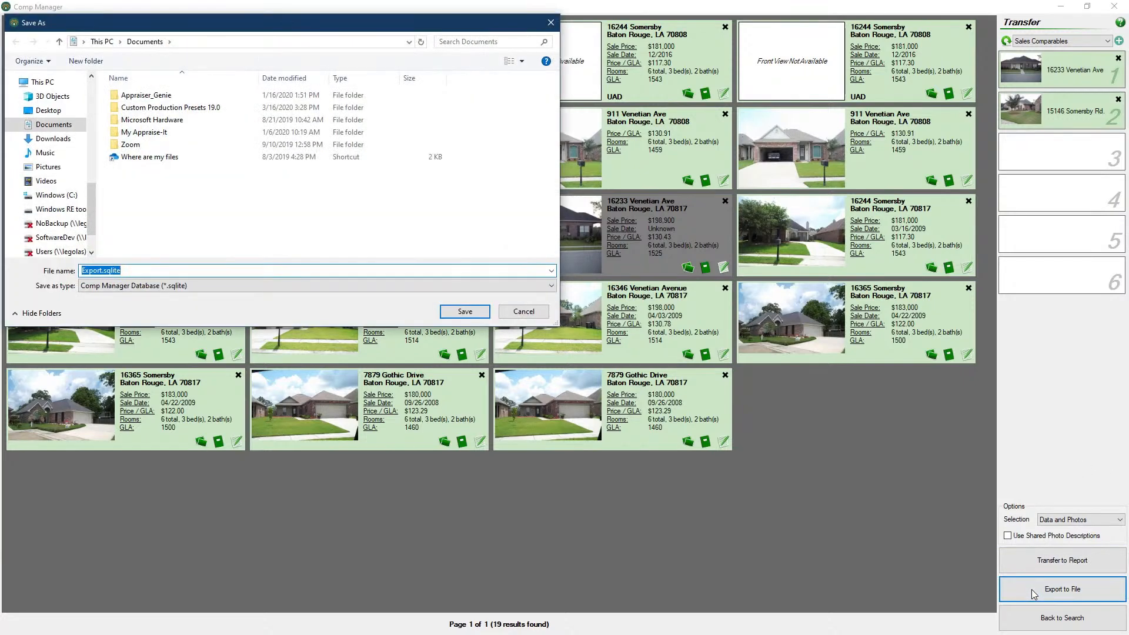
{"action": "left_click", "coordinate": [73, 126]}
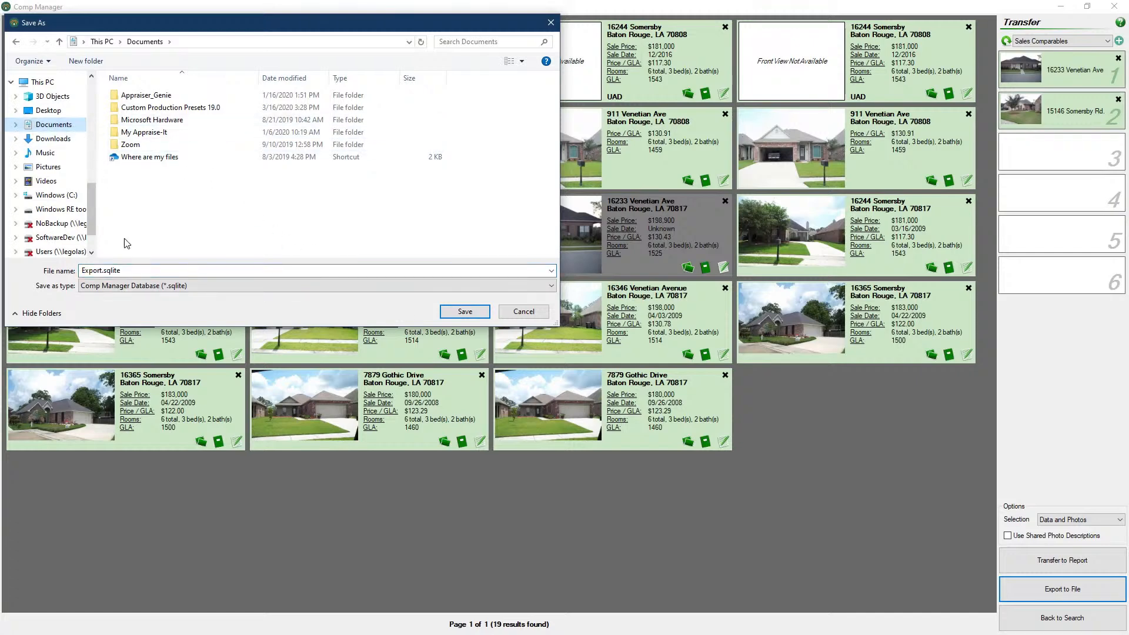
{"action": "left_click", "coordinate": [147, 269]}
{"action": "double_click", "coordinate": [147, 270]}
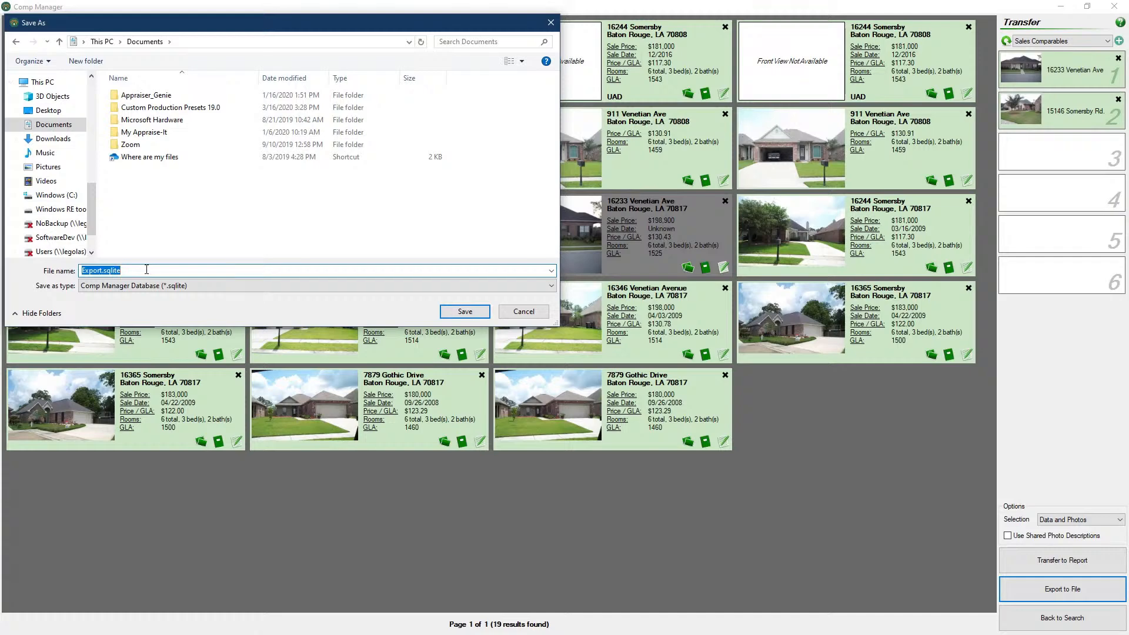
{"action": "left_click", "coordinate": [222, 286]}
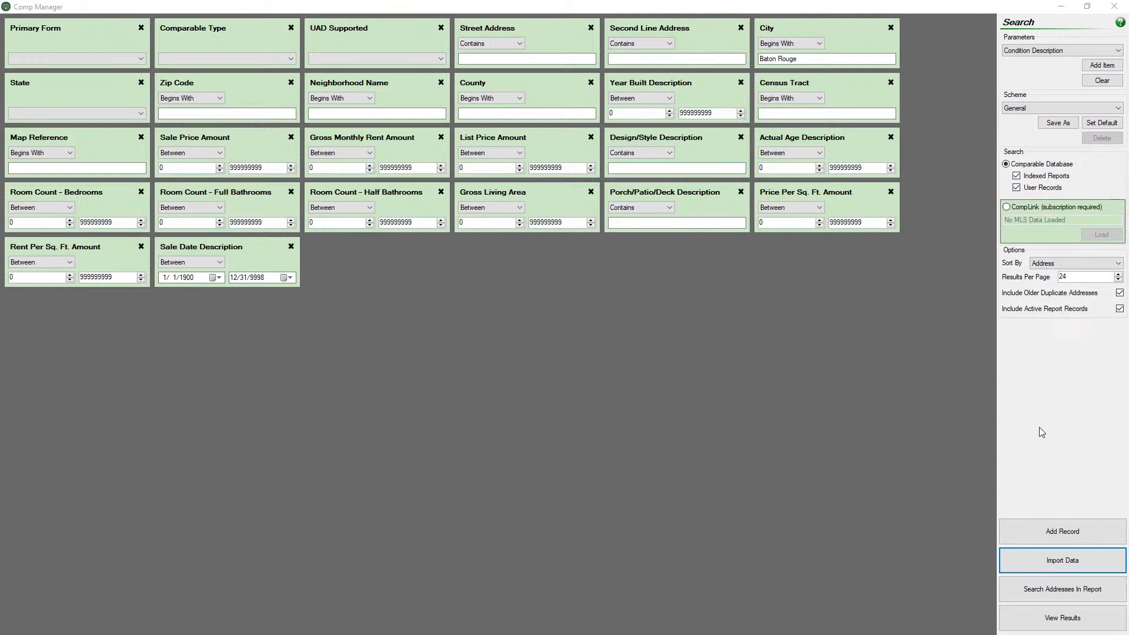
- Start a data import from an exported Comp Manager database, and start another from a Photograph-It Plus database
{"action": "left_click", "coordinate": [1050, 562]}
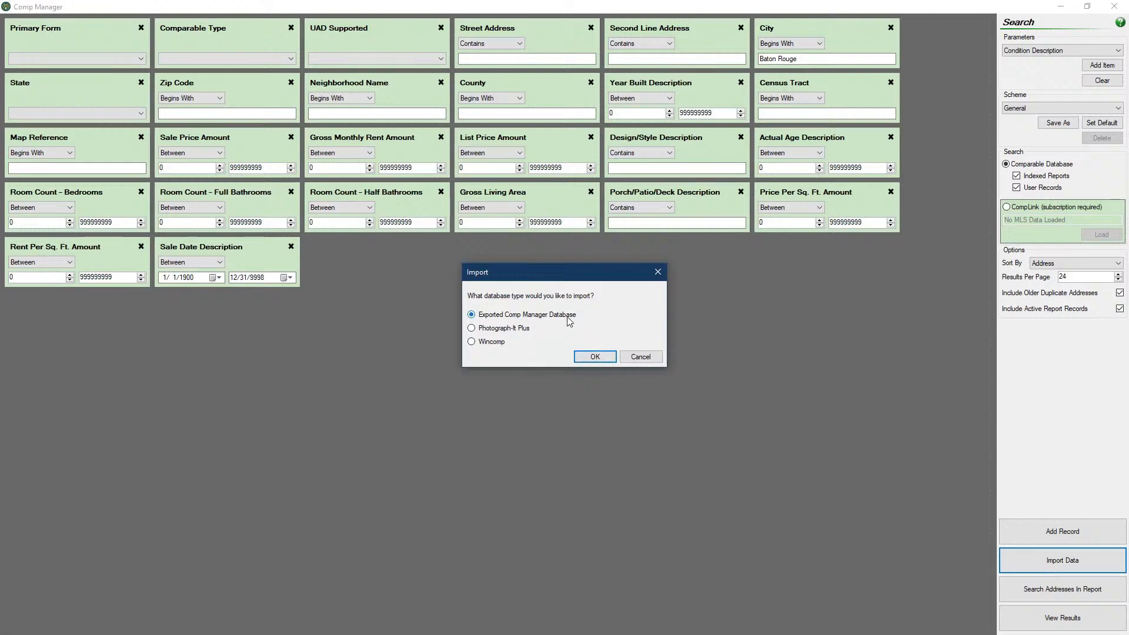
{"action": "left_click", "coordinate": [595, 357]}
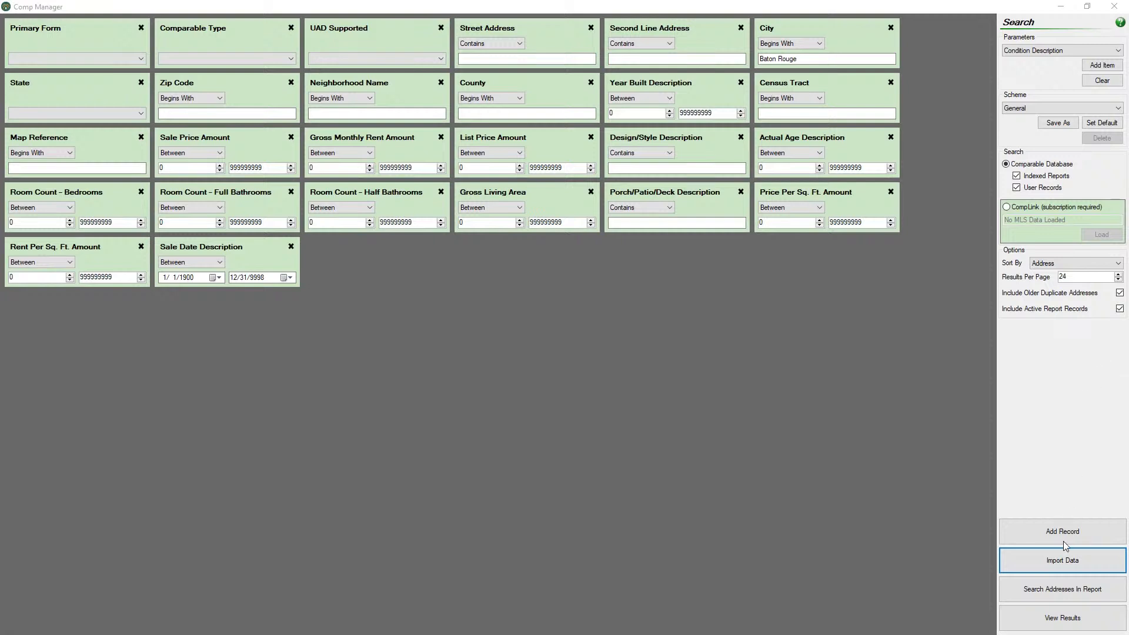
{"action": "left_click", "coordinate": [1061, 570]}
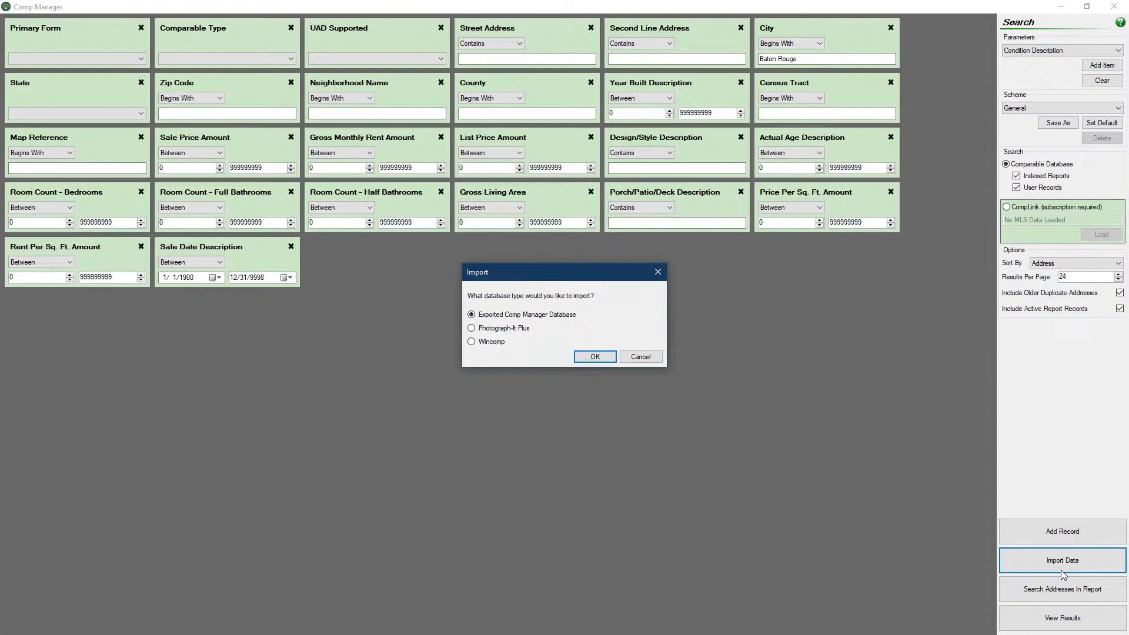
{"action": "left_click", "coordinate": [498, 330]}
{"action": "left_click", "coordinate": [594, 357]}
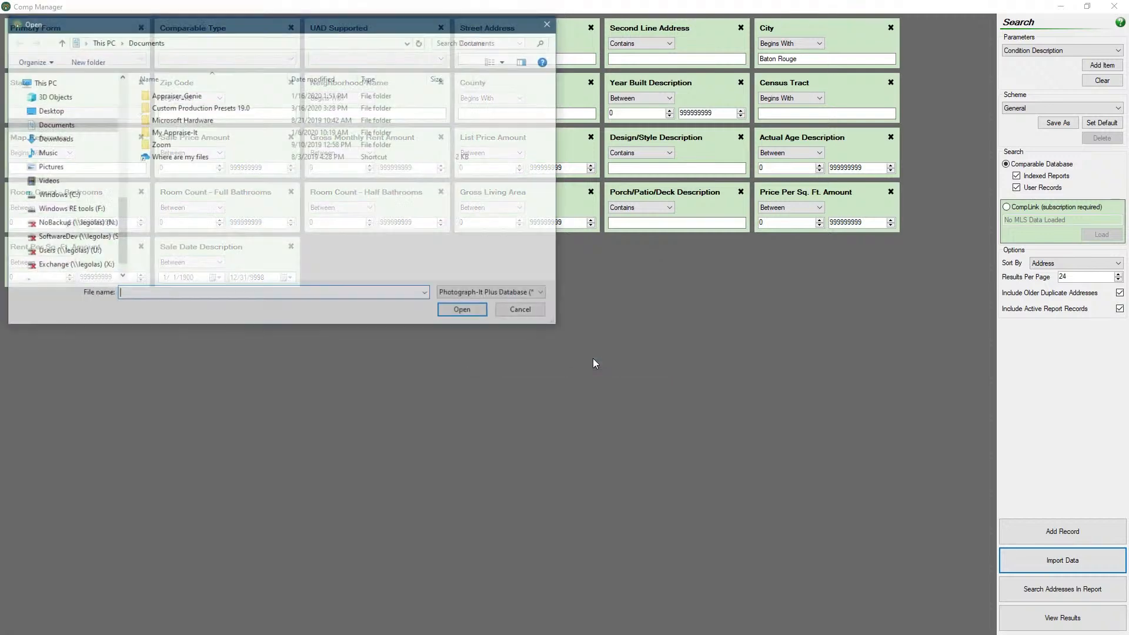